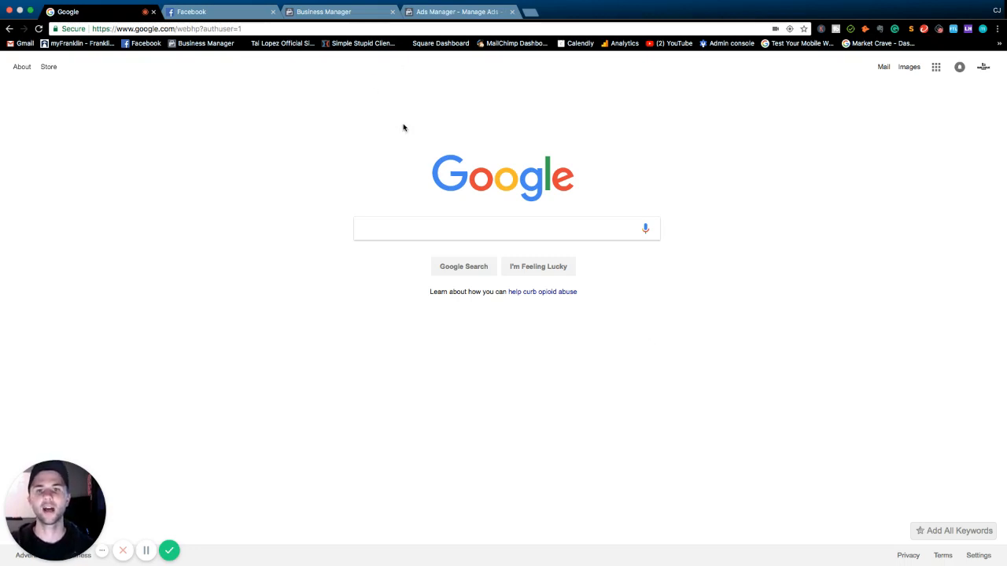
- Open the ad creation page from the Facebook home page and display the list of Business Manager tools
{"action": "left_click", "coordinate": [216, 16]}
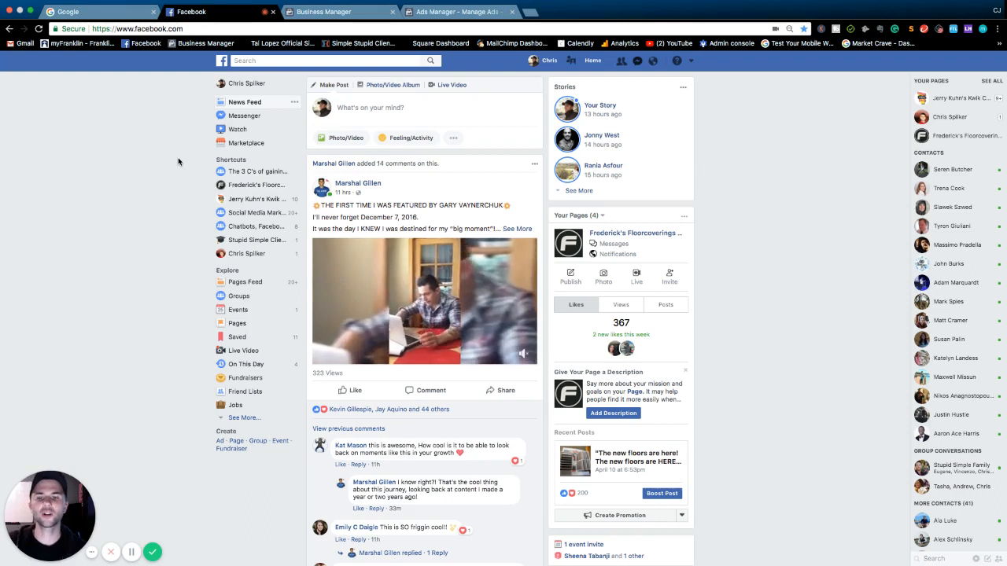
{"action": "left_click", "coordinate": [220, 443]}
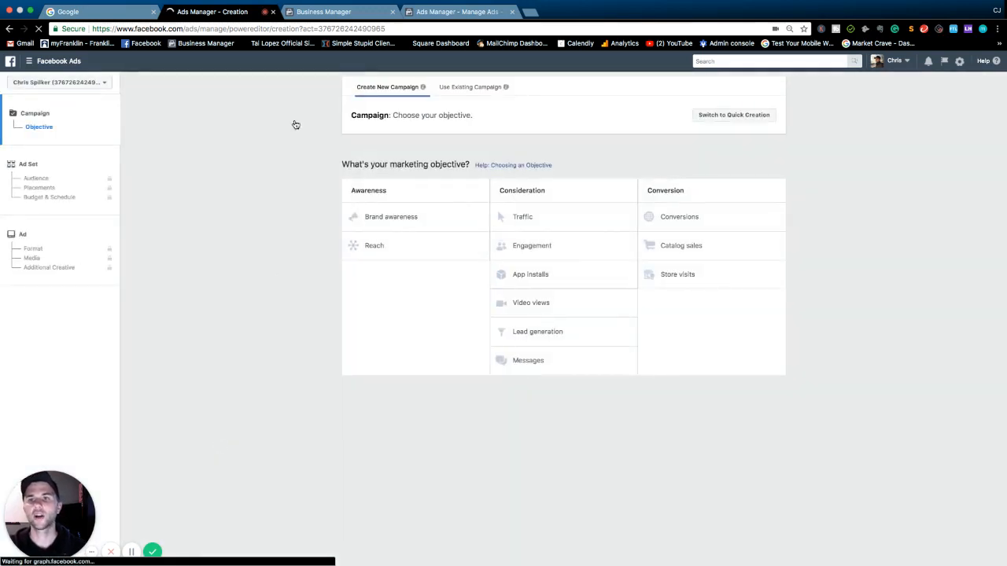
{"action": "left_click", "coordinate": [310, 11]}
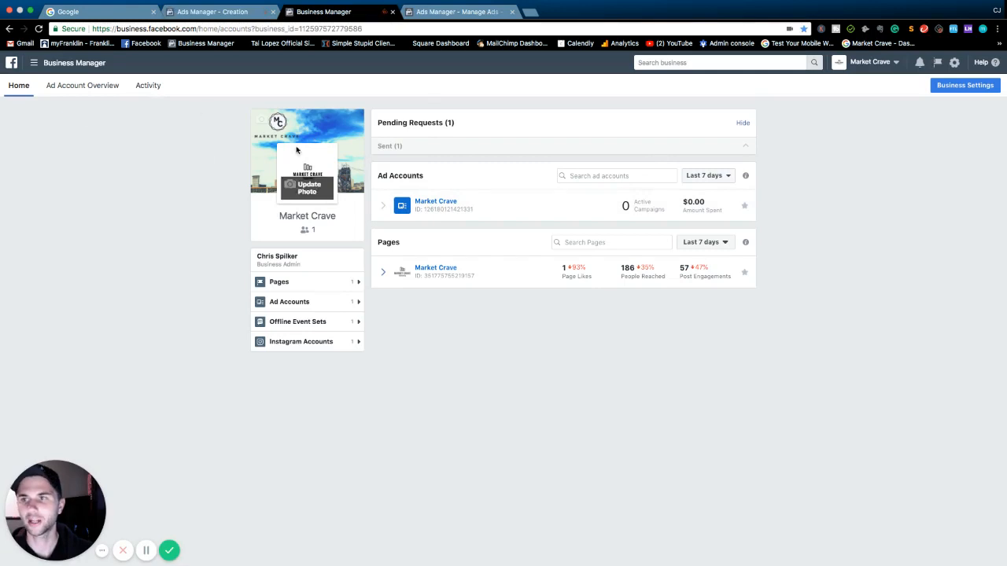
{"action": "left_click", "coordinate": [33, 64]}
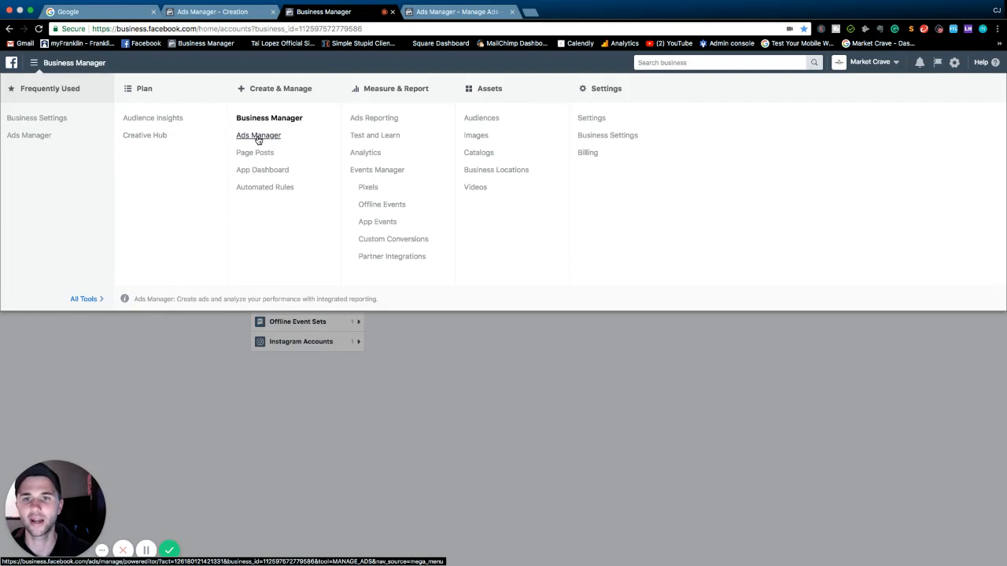
- Switch ad creation to the Market Crave ad account and start a new ad in place of the saved draft
{"action": "left_click", "coordinate": [231, 12]}
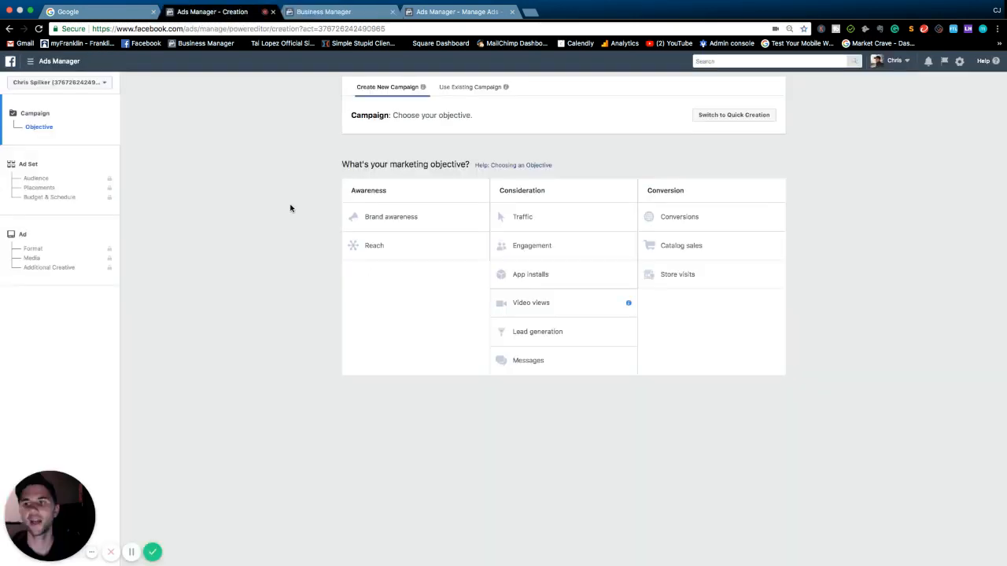
{"action": "left_click", "coordinate": [67, 82]}
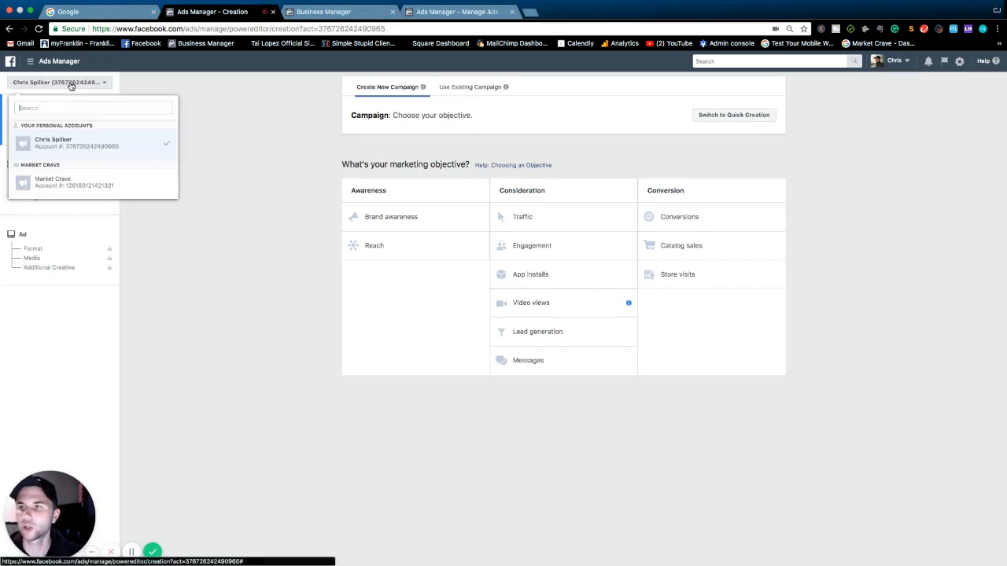
{"action": "left_click", "coordinate": [61, 180]}
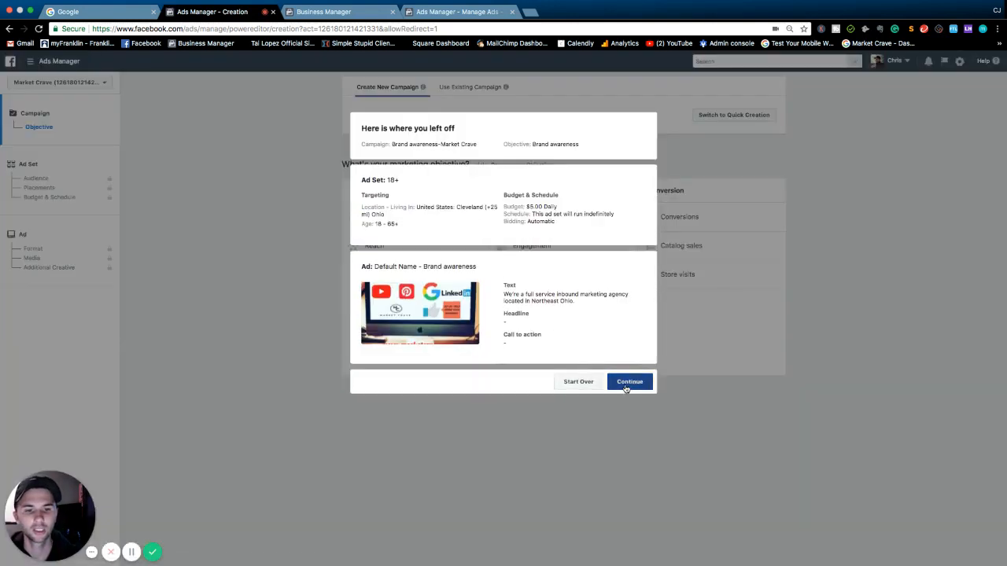
{"action": "left_click", "coordinate": [627, 383]}
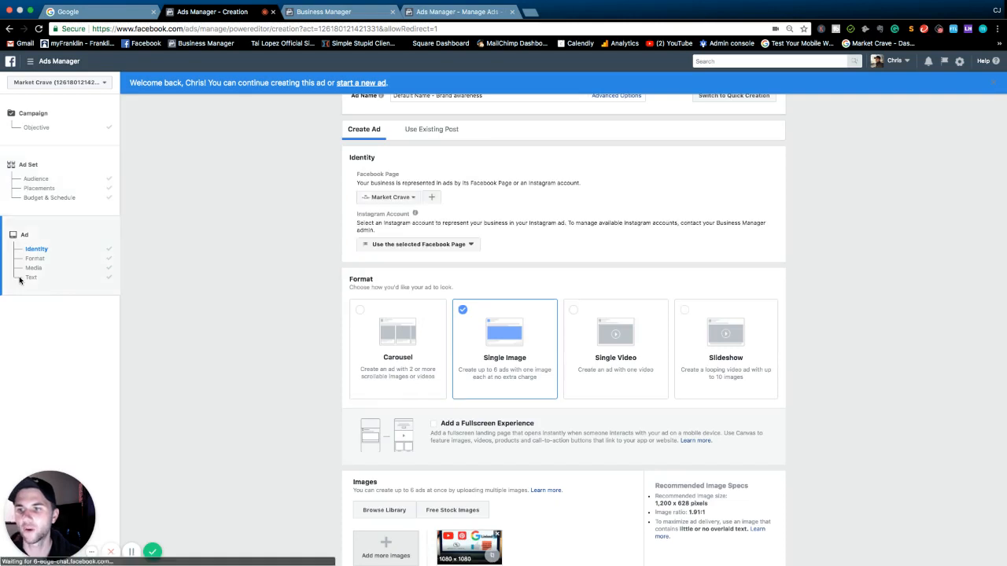
{"action": "left_click", "coordinate": [350, 84]}
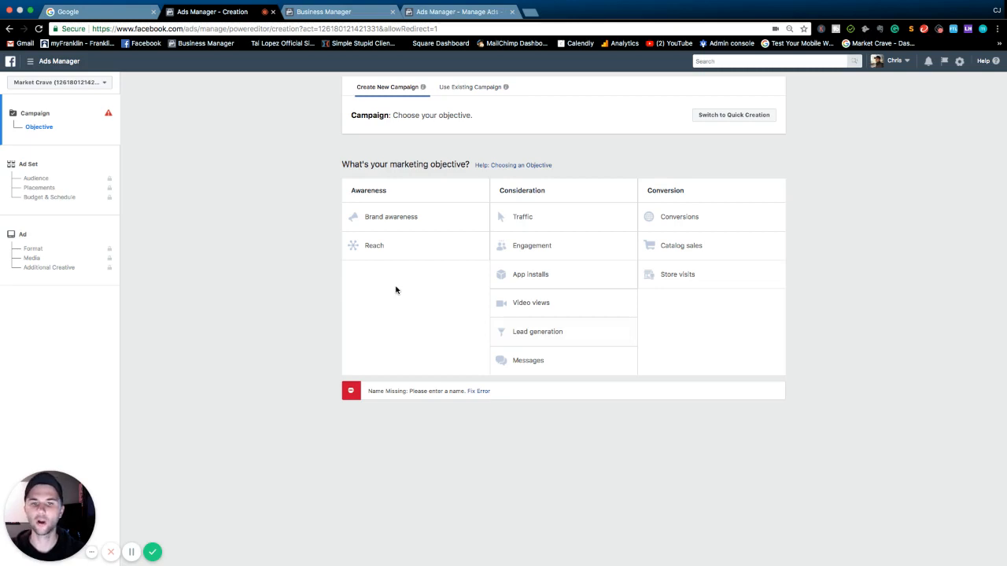
- Choose the Brand awareness objective, name the campaign "Brand awareness-Market Crave" and continue to the ad set
{"action": "left_click", "coordinate": [423, 218]}
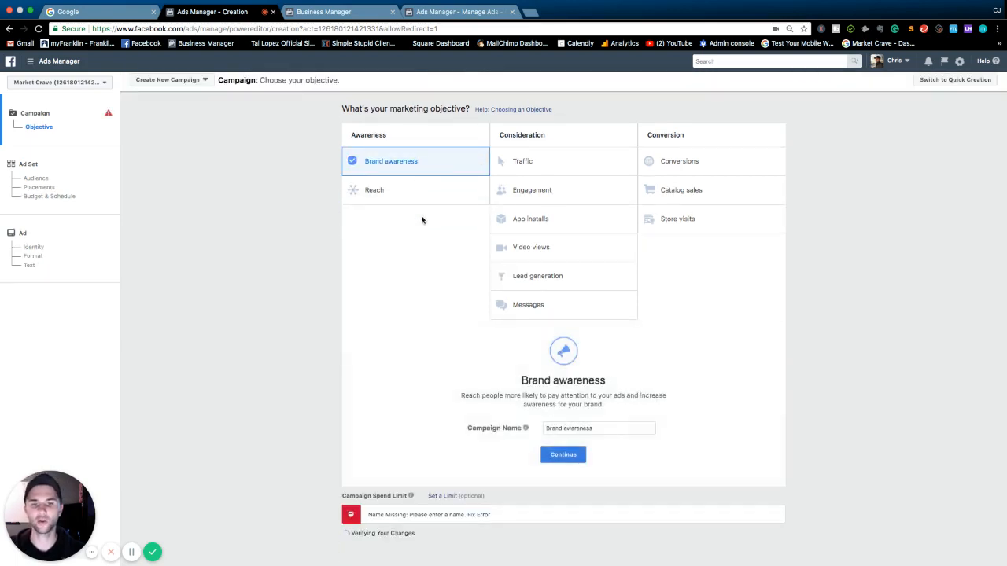
{"action": "left_click", "coordinate": [601, 428]}
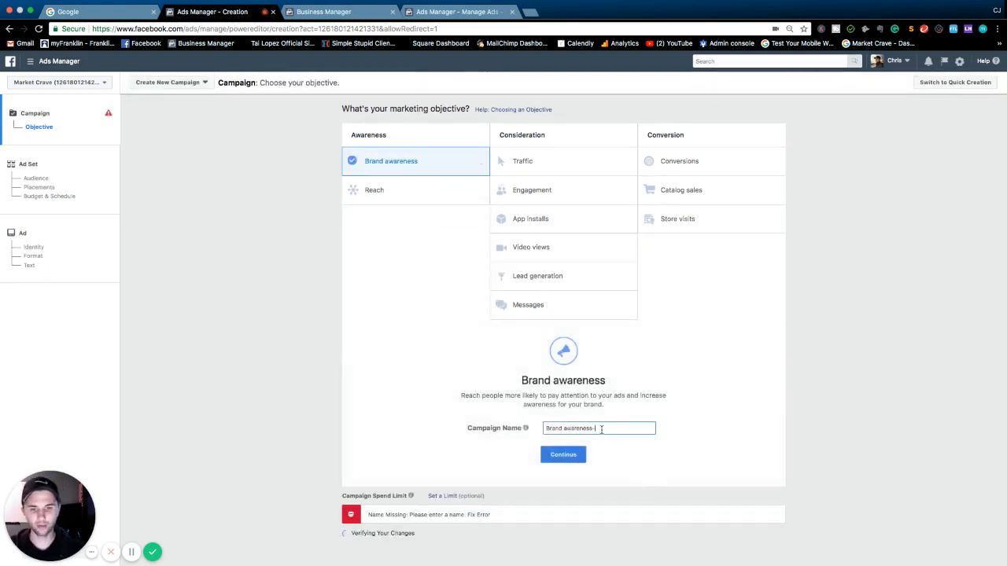
{"action": "type", "text": "-Market Crave"}
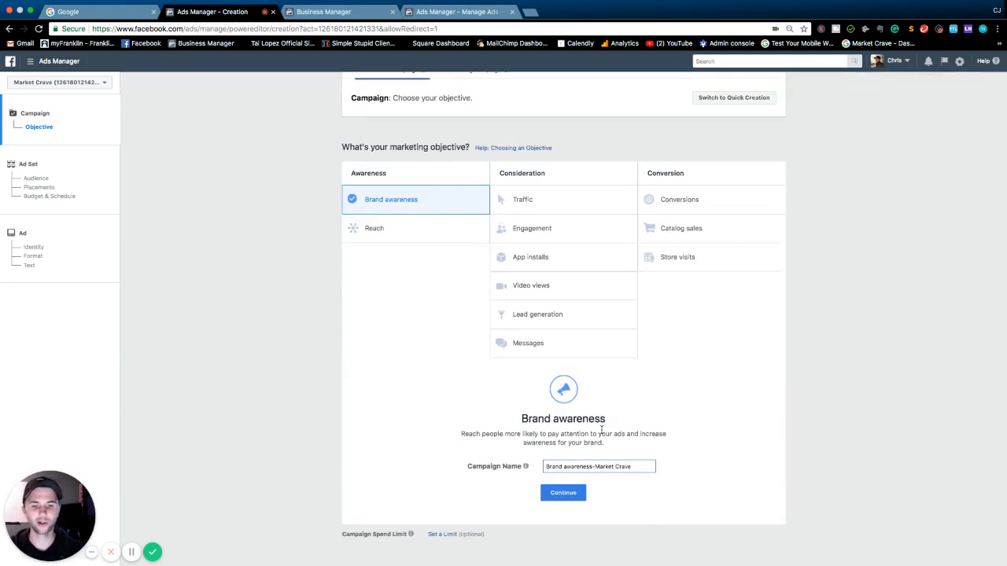
{"action": "left_click", "coordinate": [562, 494]}
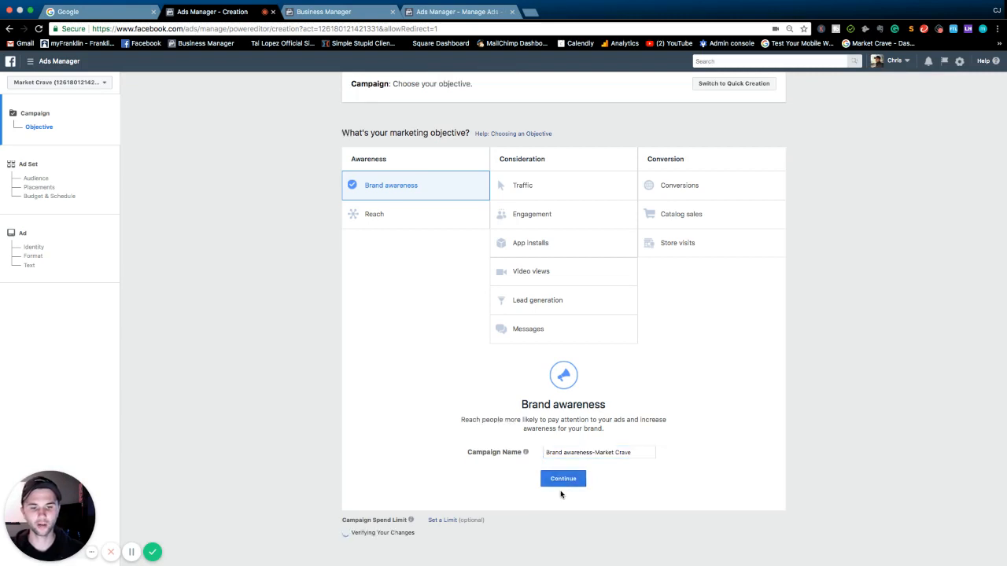
{"action": "left_click", "coordinate": [558, 482]}
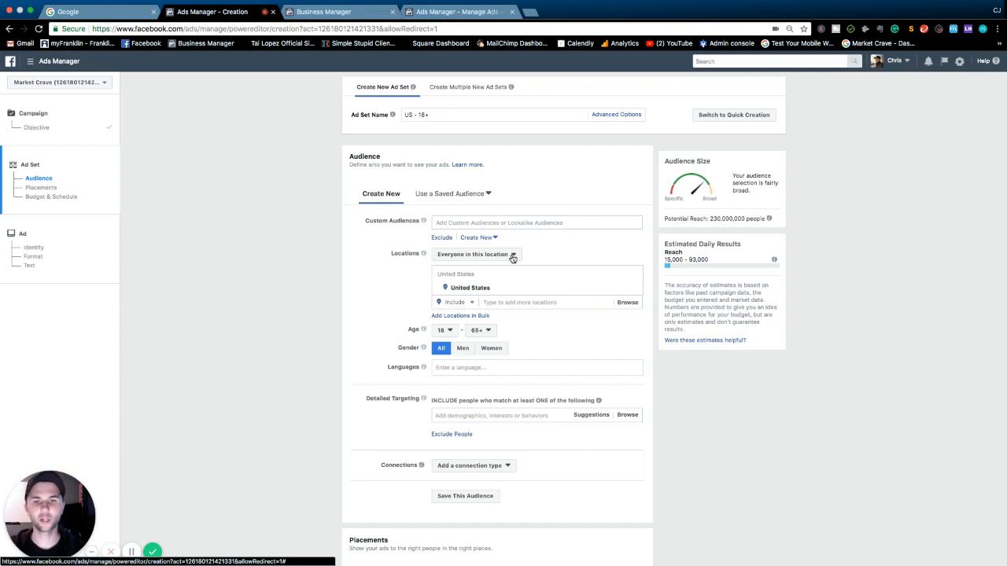
- Set the audience's location targeting to people who live in this location
{"action": "left_click", "coordinate": [512, 256]}
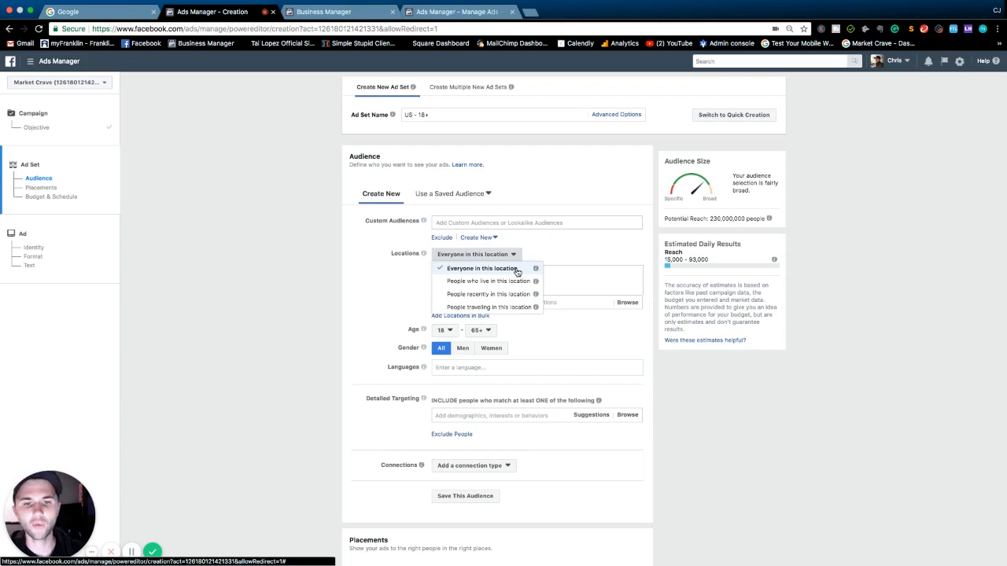
{"action": "left_click", "coordinate": [496, 283]}
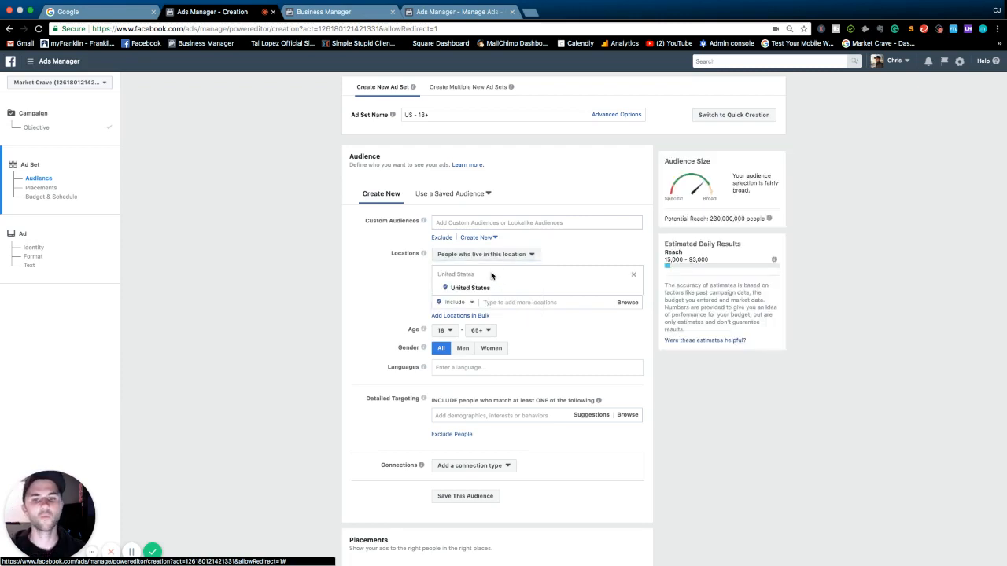
{"action": "left_click", "coordinate": [493, 258]}
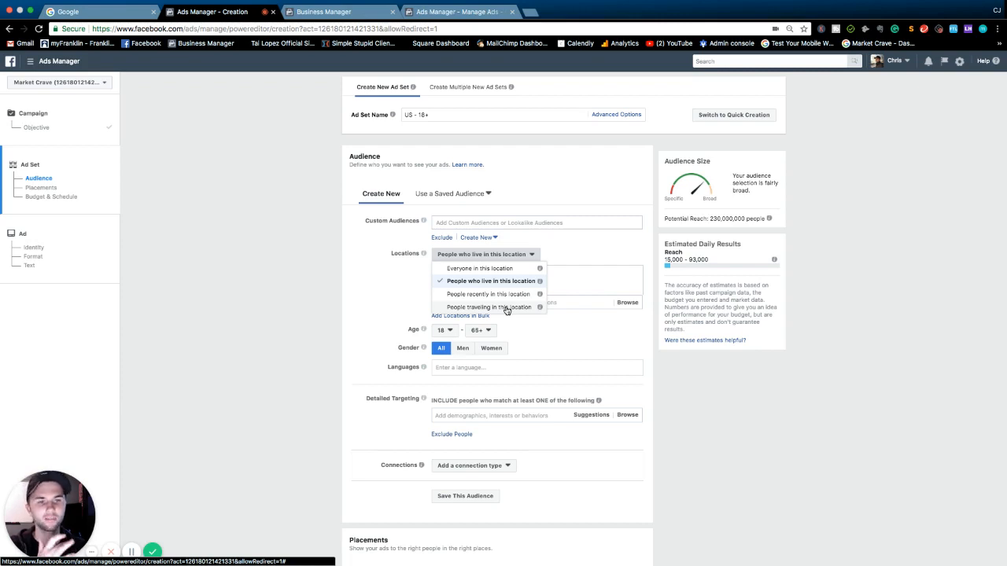
{"action": "left_click", "coordinate": [473, 285]}
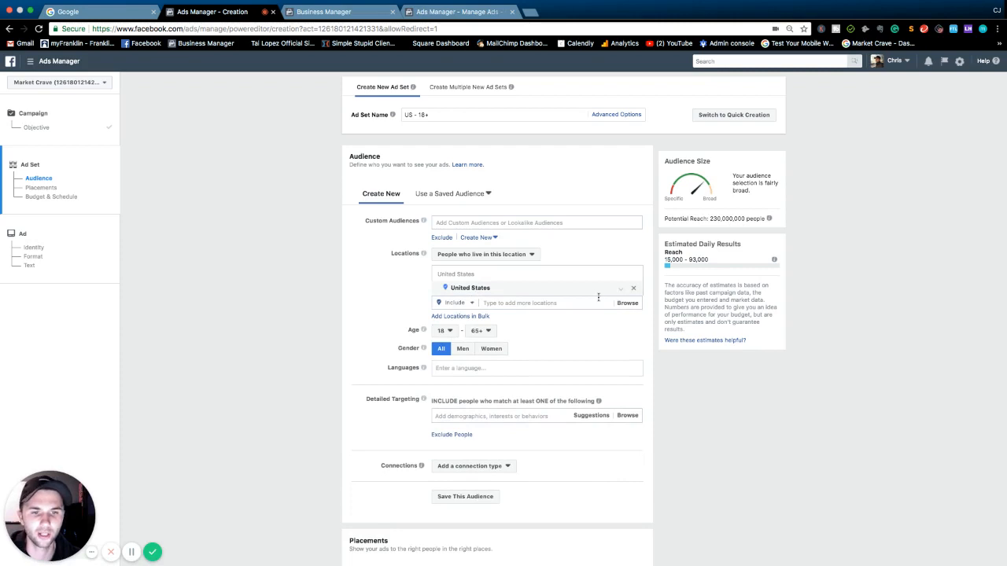
- Add Parma Heights, Ohio and Parma, Ohio to the audience locations, and remove Parma Heights
{"action": "left_click", "coordinate": [516, 302]}
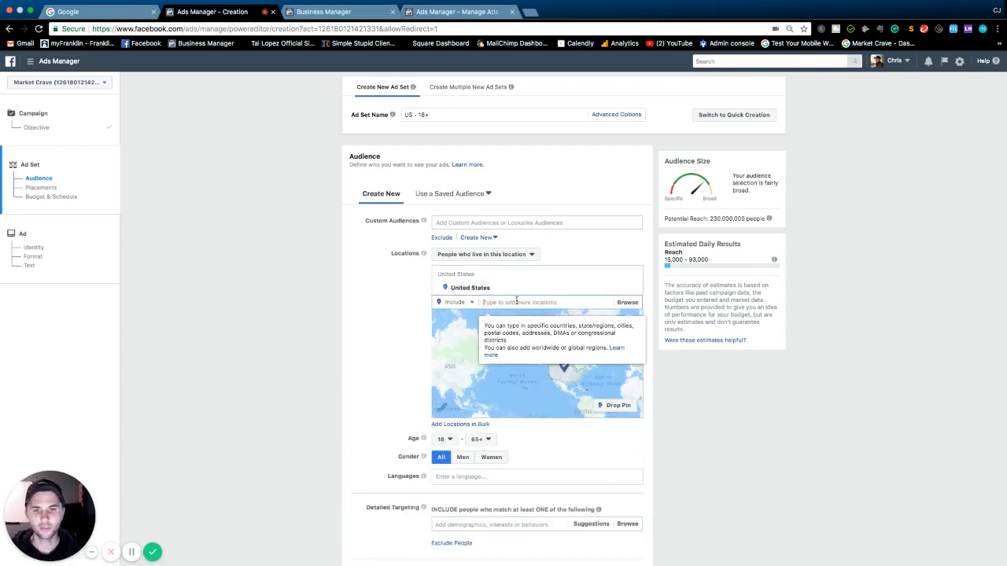
{"action": "type", "text": "Parma h"}
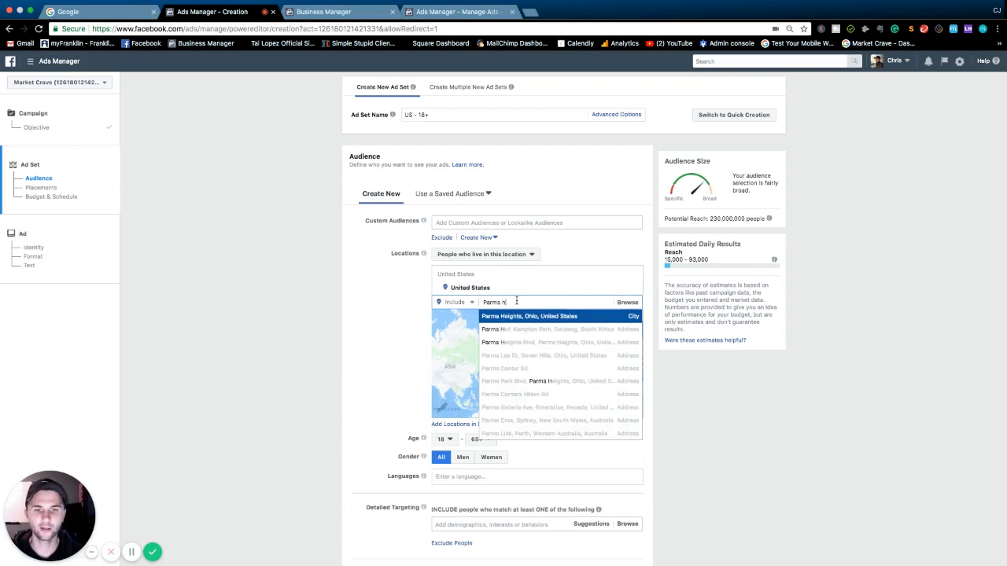
{"action": "left_click", "coordinate": [516, 317]}
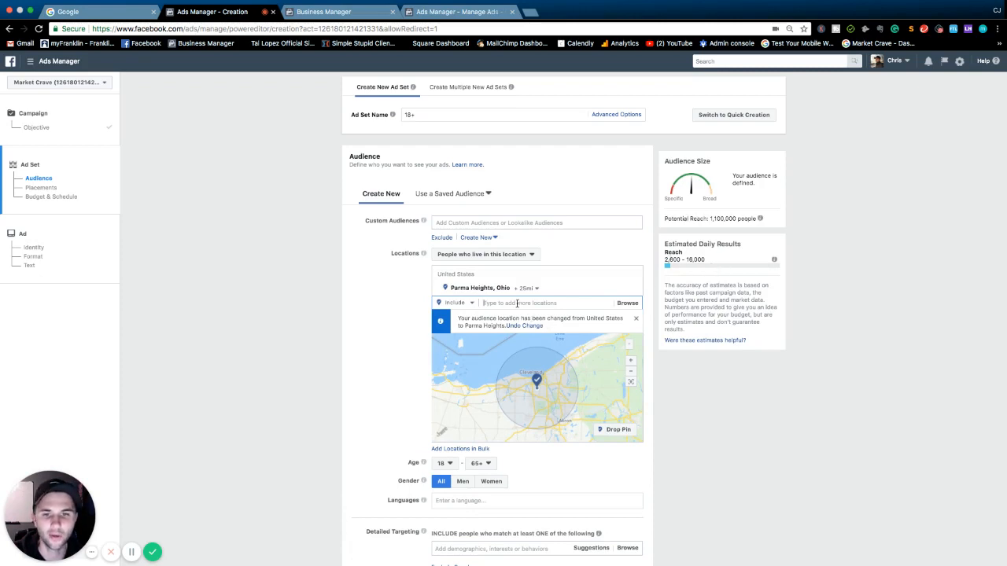
{"action": "type", "text": "Parma"}
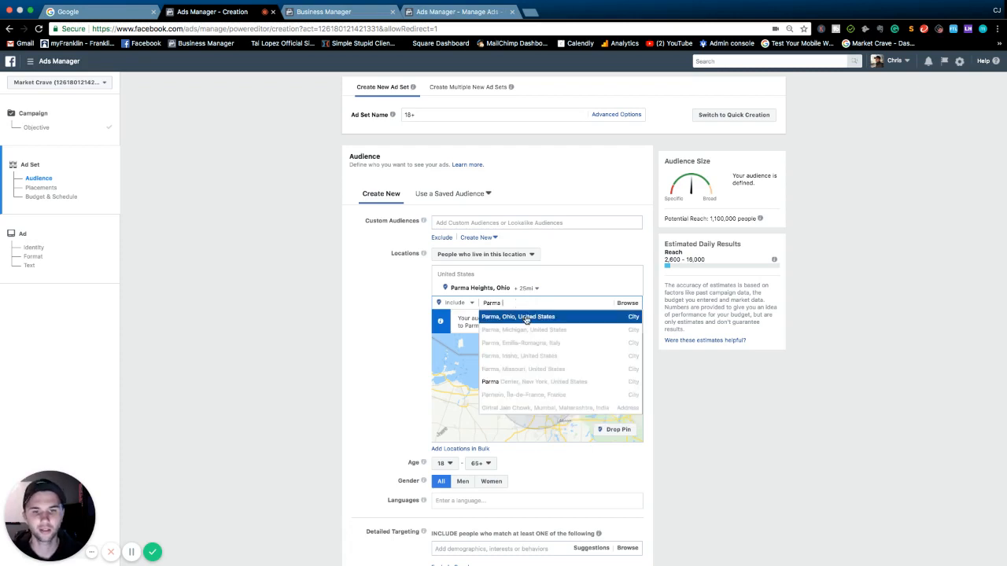
{"action": "left_click", "coordinate": [527, 317]}
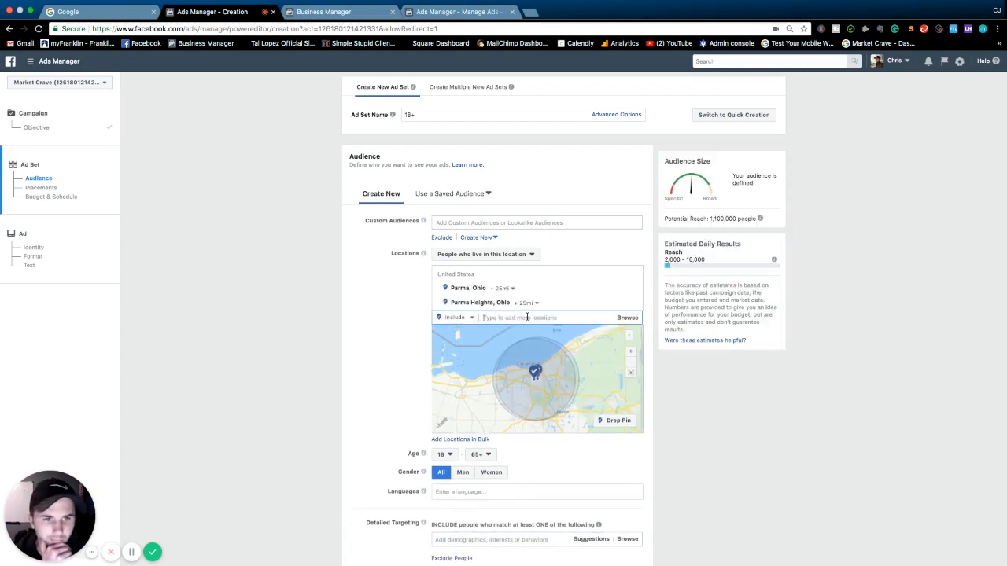
{"action": "mouse_move", "coordinate": [576, 305]}
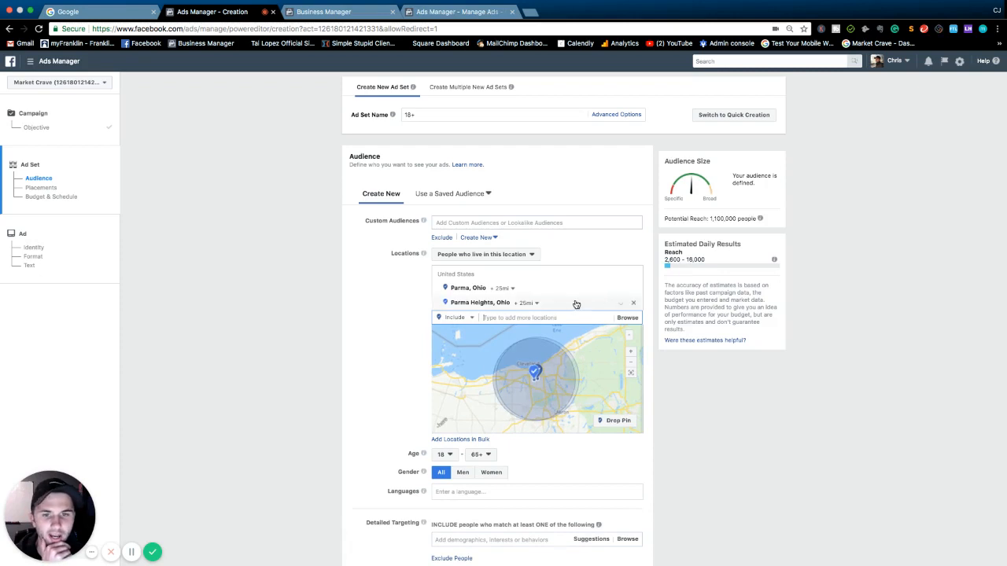
{"action": "left_click", "coordinate": [635, 304]}
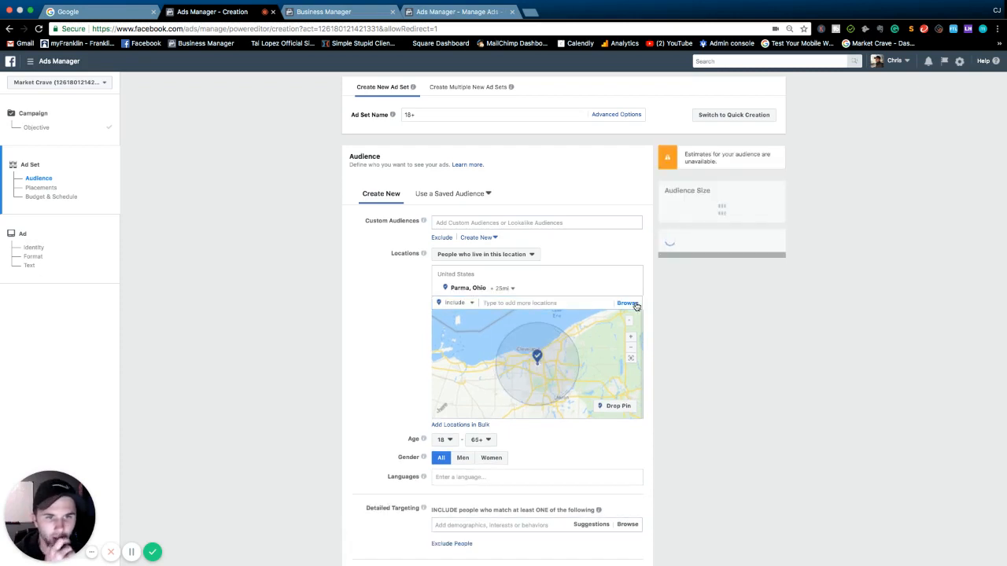
- Try to add Strongsville to the audience locations, and remove the Strongs, Michigan entry
{"action": "left_click", "coordinate": [508, 302]}
{"action": "type", "text": "strongs"}
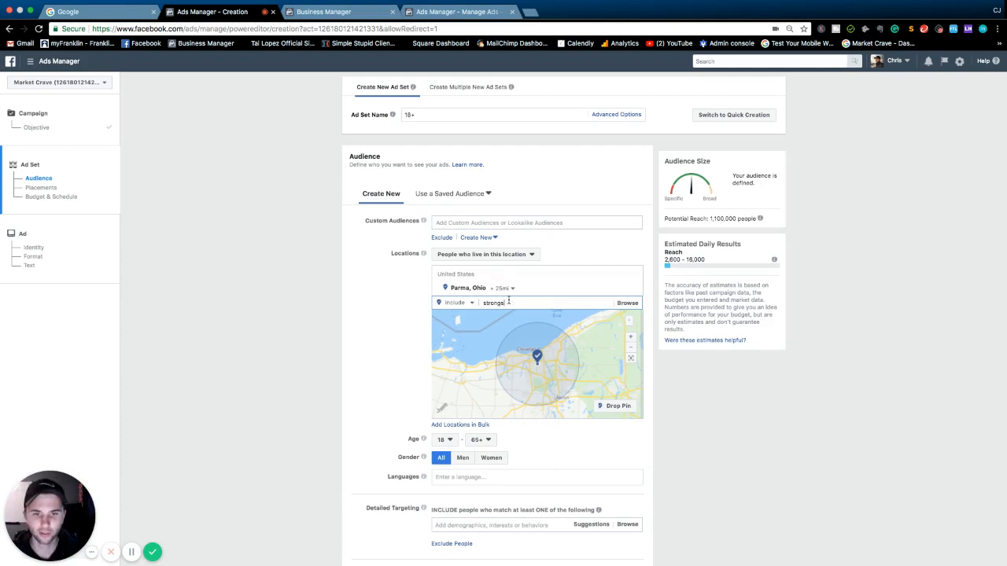
{"action": "type", "text": "ville"}
{"action": "key", "text": "Return"}
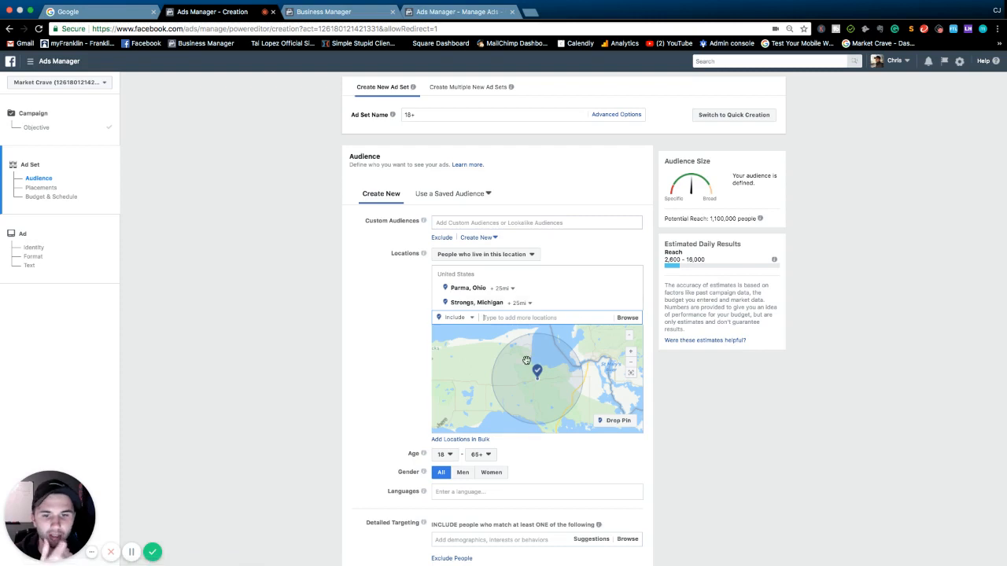
{"action": "left_click", "coordinate": [633, 305]}
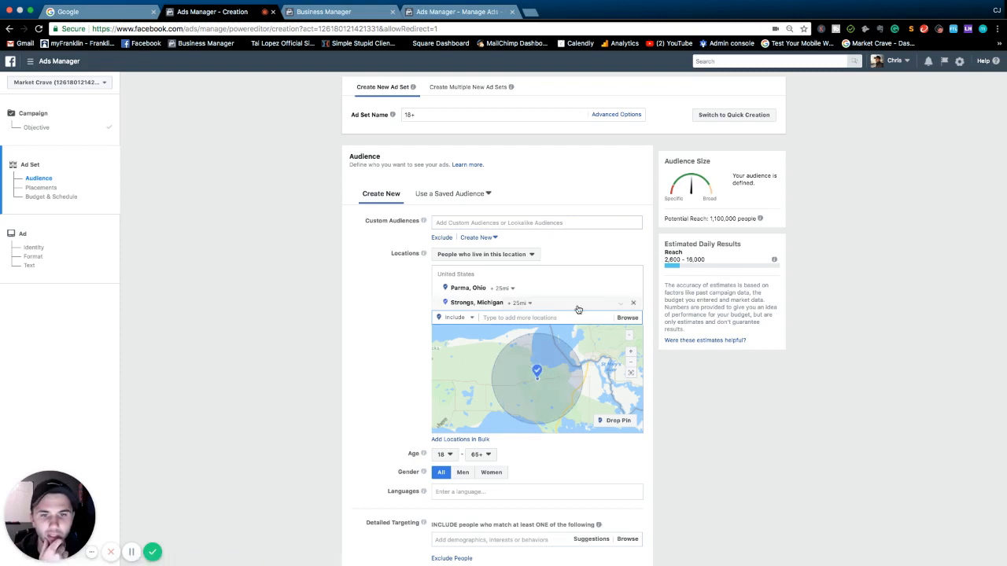
- Set the targeting radius around Parma, Ohio to 50 miles
{"action": "left_click", "coordinate": [510, 290]}
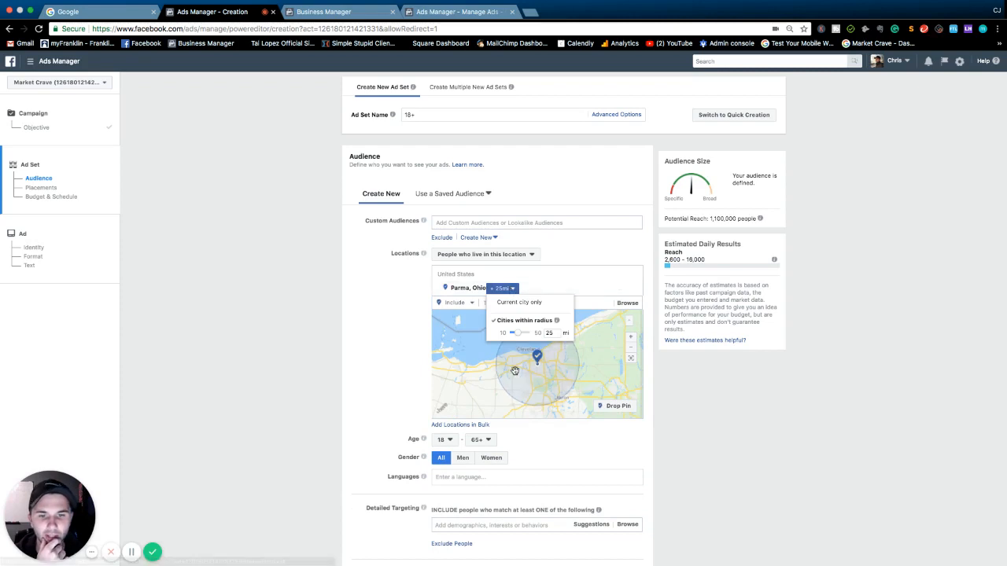
{"action": "scroll", "coordinate": [521, 369], "scroll_direction": "up", "scroll_amount": 2}
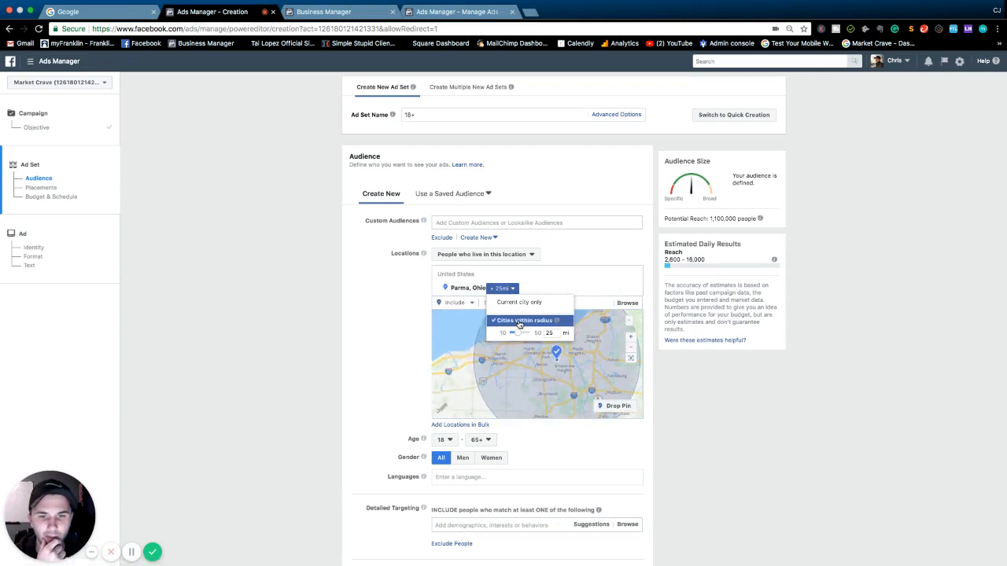
{"action": "left_click_drag", "start_coordinate": [517, 337], "coordinate": [533, 333]}
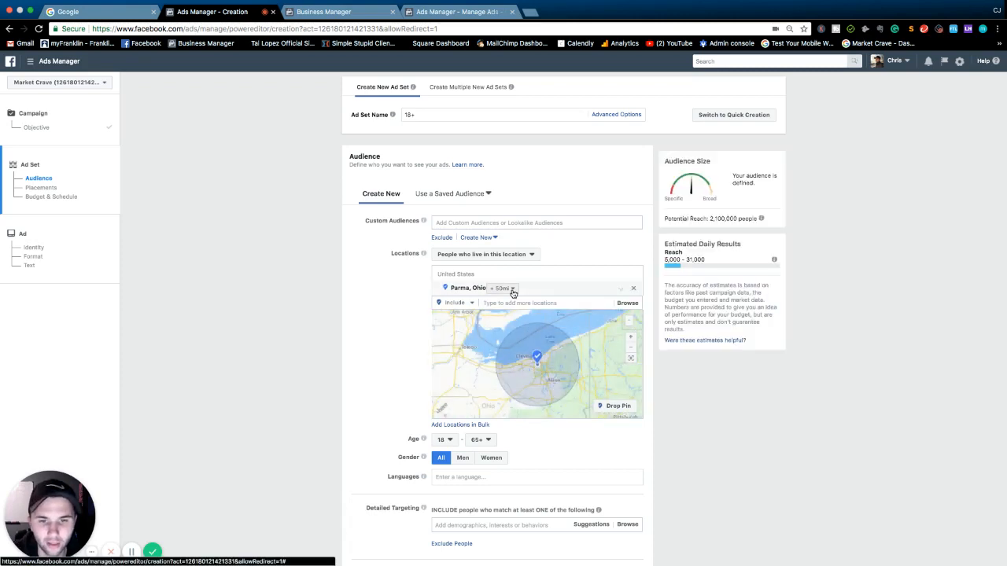
- Reduce the targeting radius around Parma, Ohio to 19 miles
{"action": "left_click", "coordinate": [507, 289]}
{"action": "left_click_drag", "start_coordinate": [529, 333], "coordinate": [517, 336]}
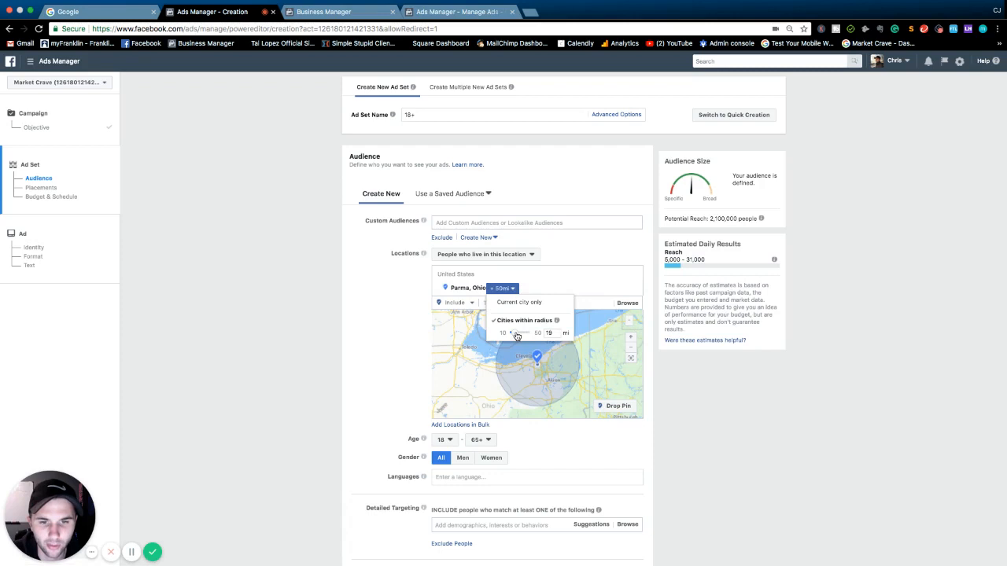
{"action": "left_click", "coordinate": [535, 364]}
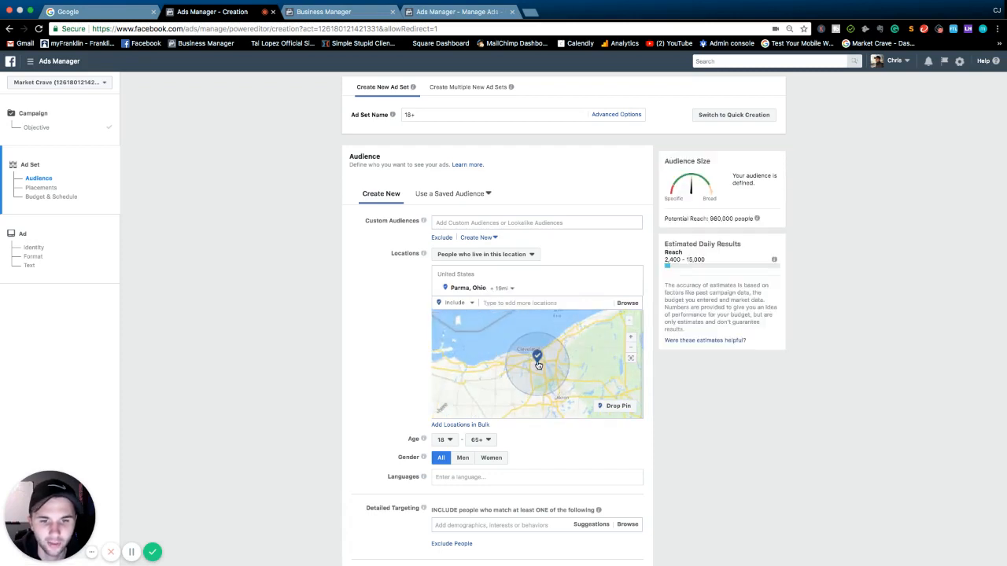
{"action": "scroll", "coordinate": [538, 365], "scroll_direction": "up", "scroll_amount": 3}
{"action": "scroll", "coordinate": [538, 364], "scroll_direction": "down", "scroll_amount": 3}
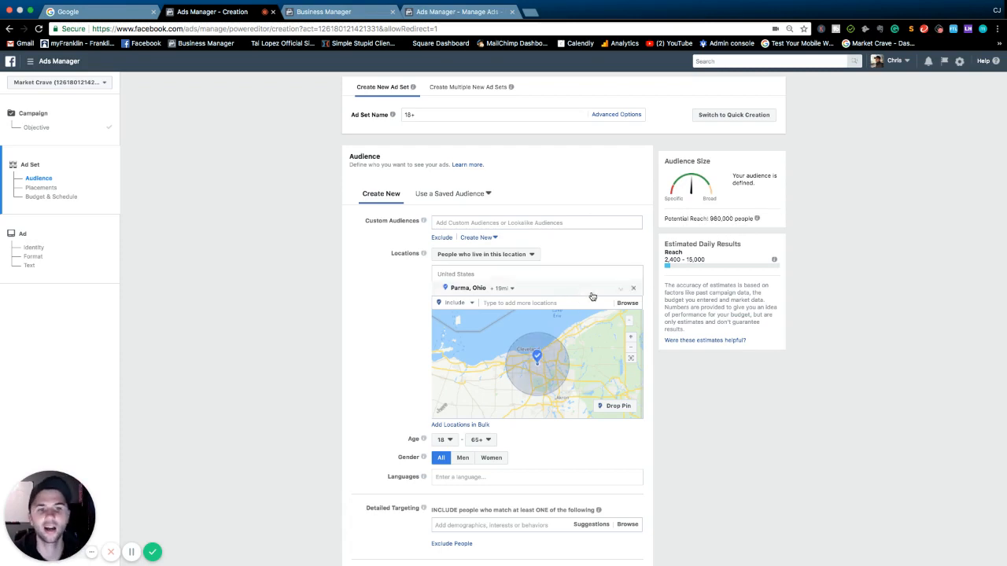
{"action": "scroll", "coordinate": [493, 402], "scroll_direction": "down", "scroll_amount": 2}
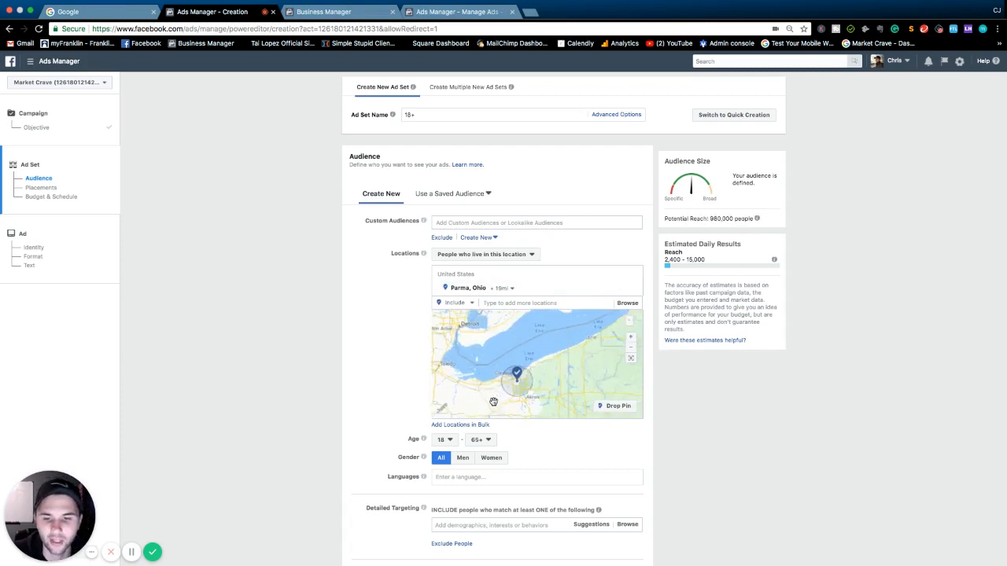
- Set the audience's minimum age to 35
{"action": "scroll", "coordinate": [407, 412], "scroll_direction": "down", "scroll_amount": 2}
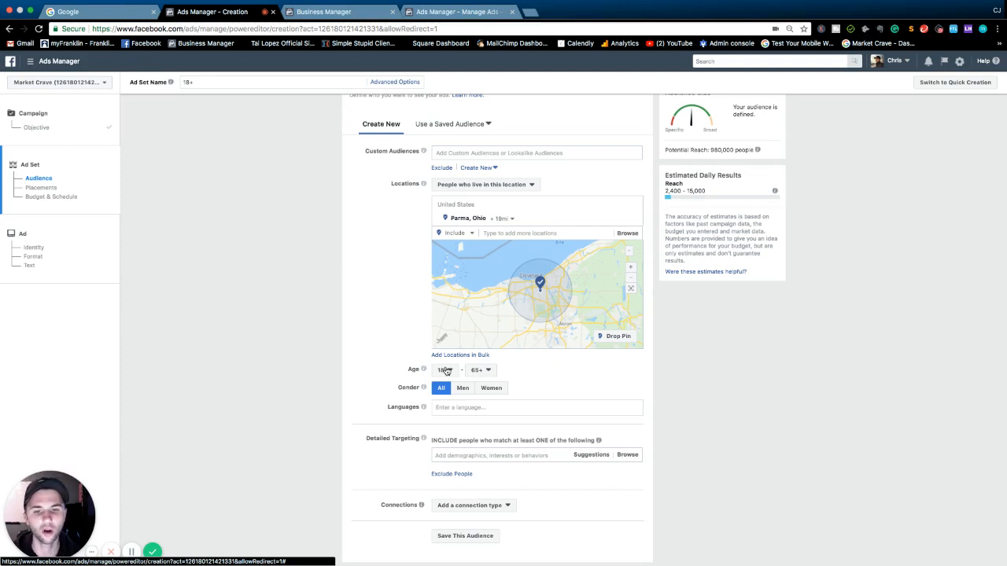
{"action": "left_click", "coordinate": [445, 370]}
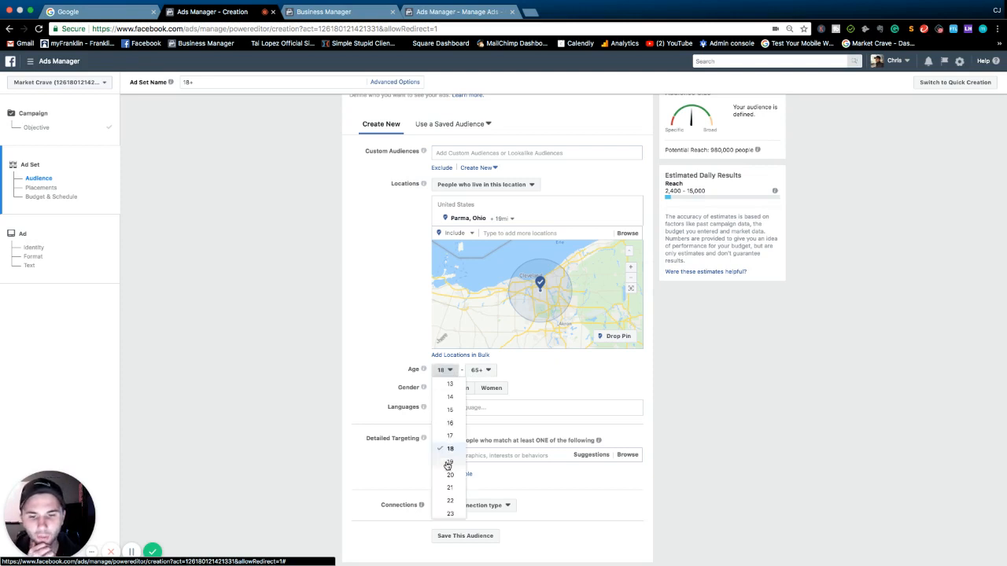
{"action": "scroll", "coordinate": [447, 465], "scroll_direction": "down", "scroll_amount": 3}
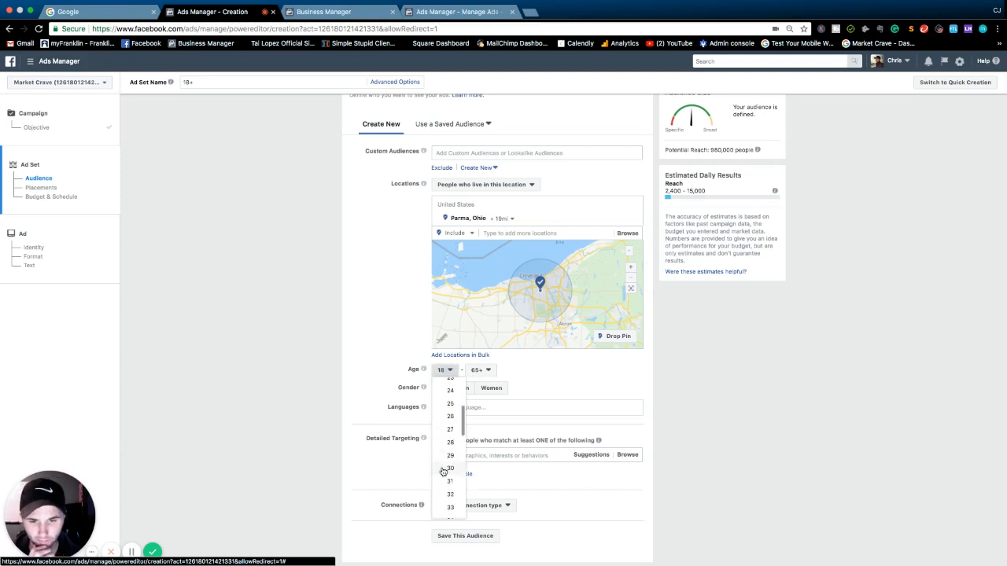
{"action": "scroll", "coordinate": [445, 480], "scroll_direction": "down", "scroll_amount": 2}
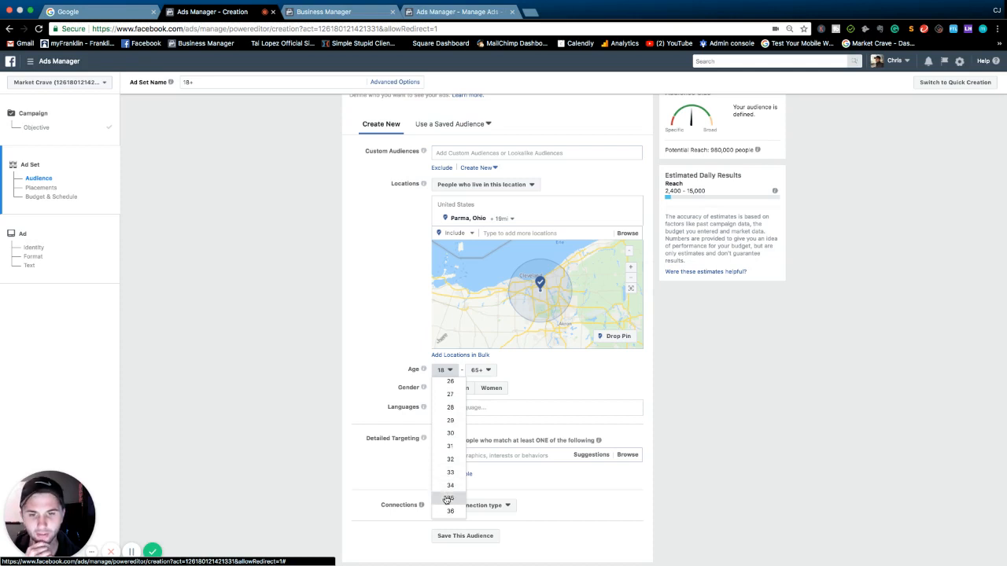
{"action": "left_click", "coordinate": [447, 498]}
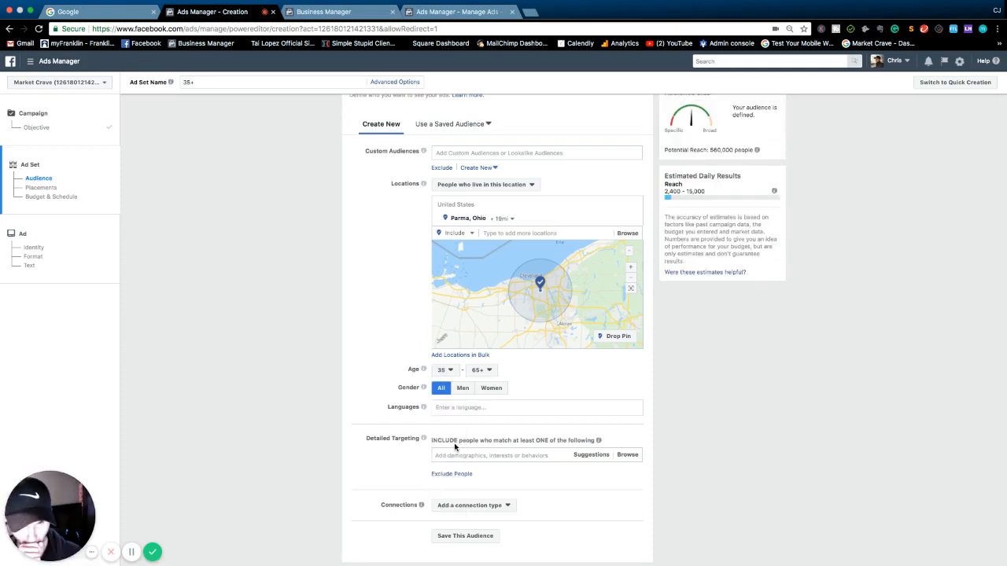
- Set the audience's minimum age back to 18
{"action": "left_click", "coordinate": [445, 370]}
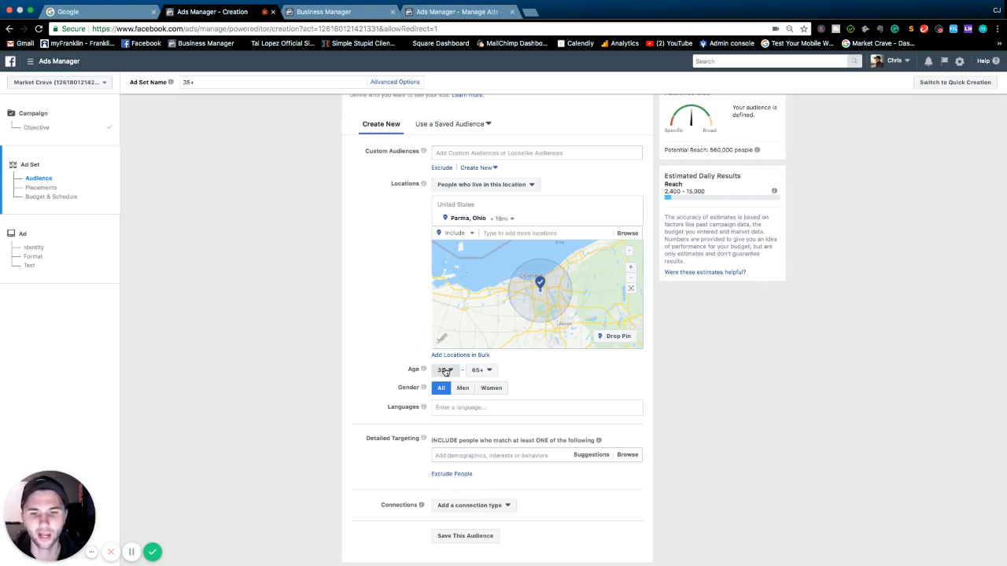
{"action": "scroll", "coordinate": [442, 414], "scroll_direction": "up", "scroll_amount": 5}
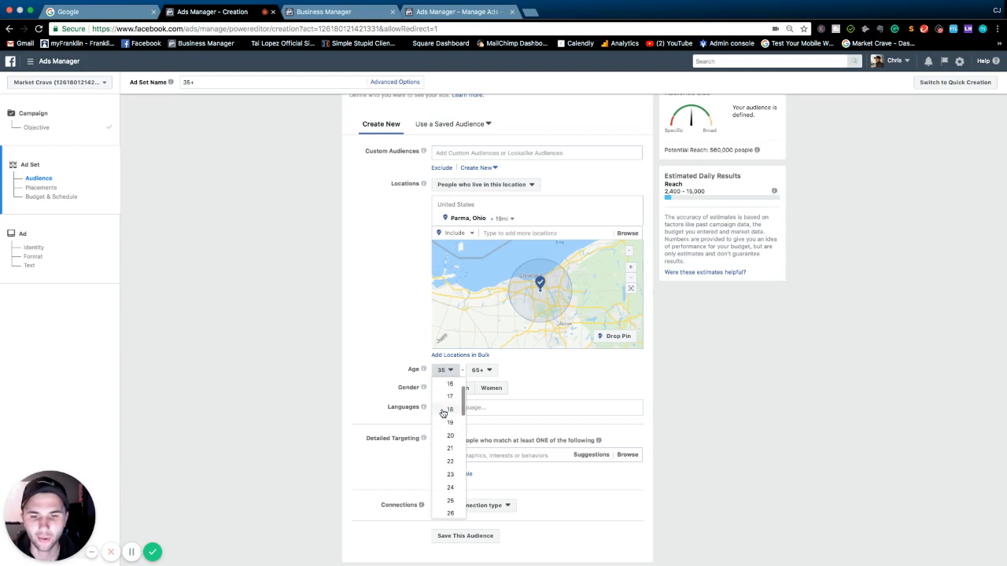
{"action": "left_click", "coordinate": [442, 409]}
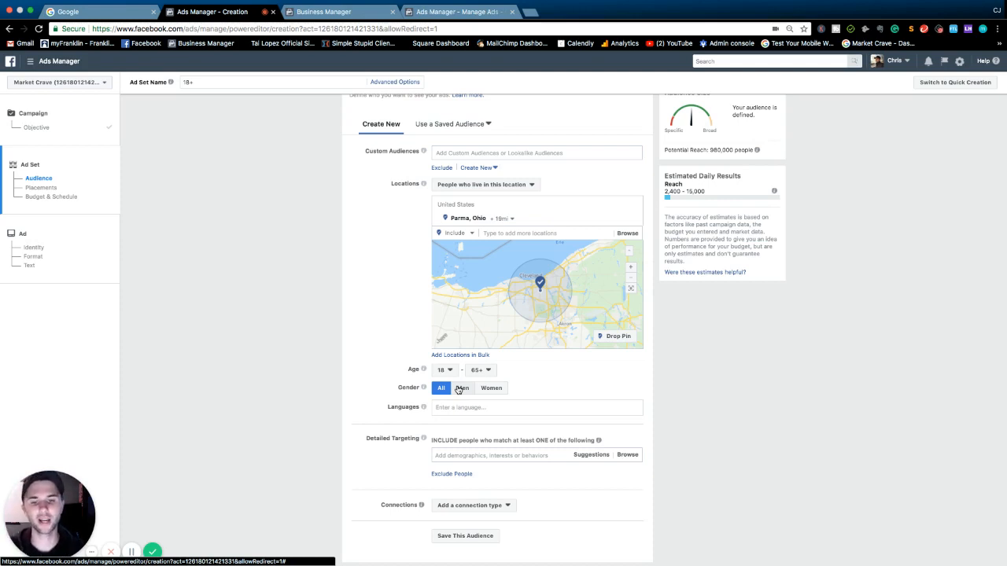
- Examine the detailed targeting suggestions and the Interests categories, including Entertainment, Fitness and wellness, and Hobbies and activities, without selecting any
{"action": "scroll", "coordinate": [459, 418], "scroll_direction": "down", "scroll_amount": 2}
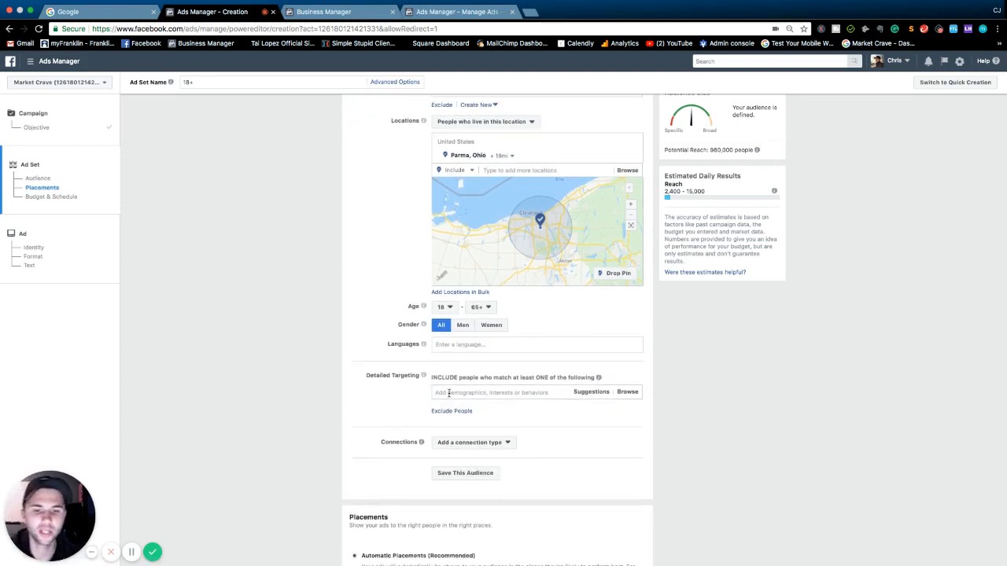
{"action": "left_click", "coordinate": [589, 395]}
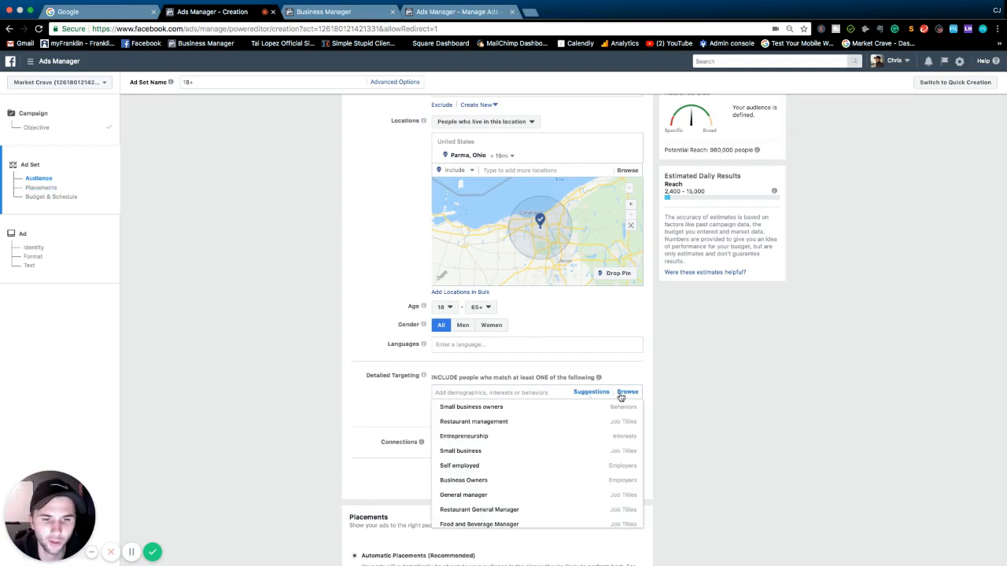
{"action": "left_click", "coordinate": [622, 397]}
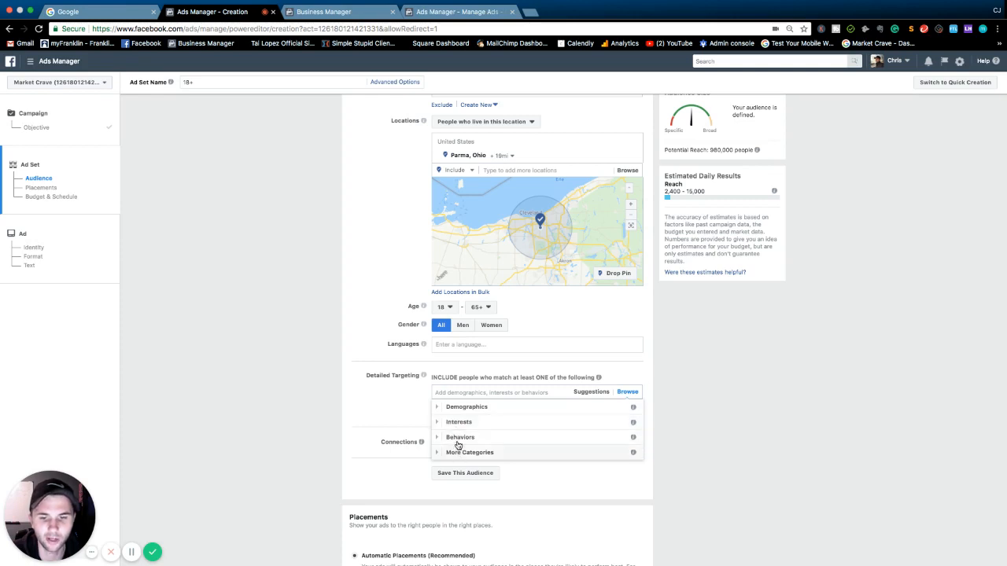
{"action": "left_click", "coordinate": [456, 423]}
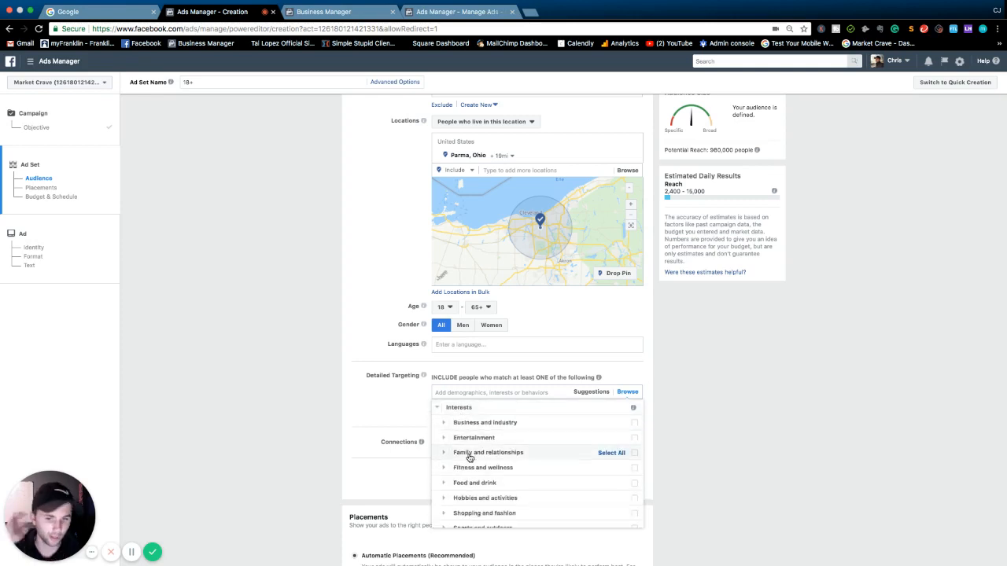
{"action": "left_click", "coordinate": [470, 437]}
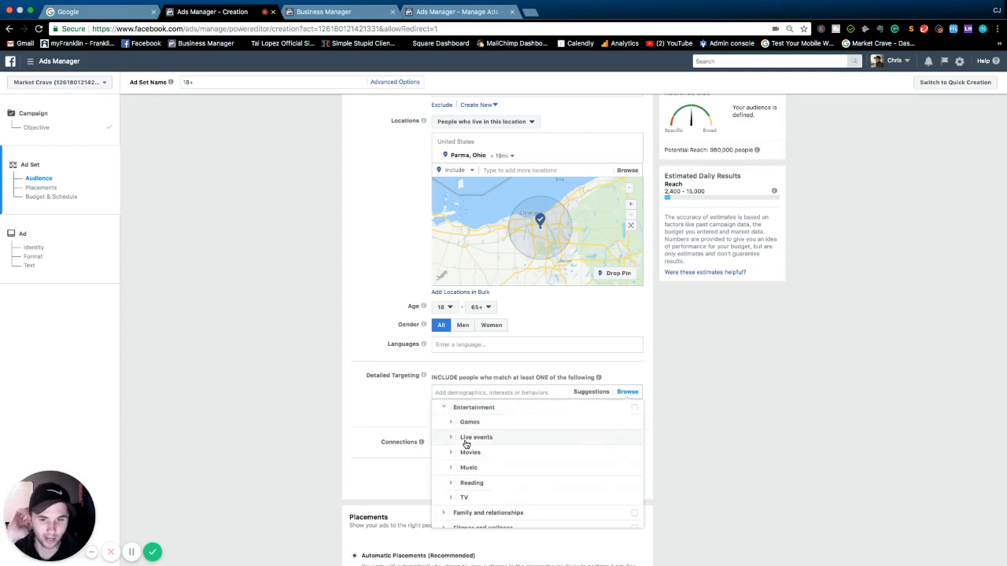
{"action": "left_click", "coordinate": [465, 408]}
{"action": "left_click", "coordinate": [468, 463]}
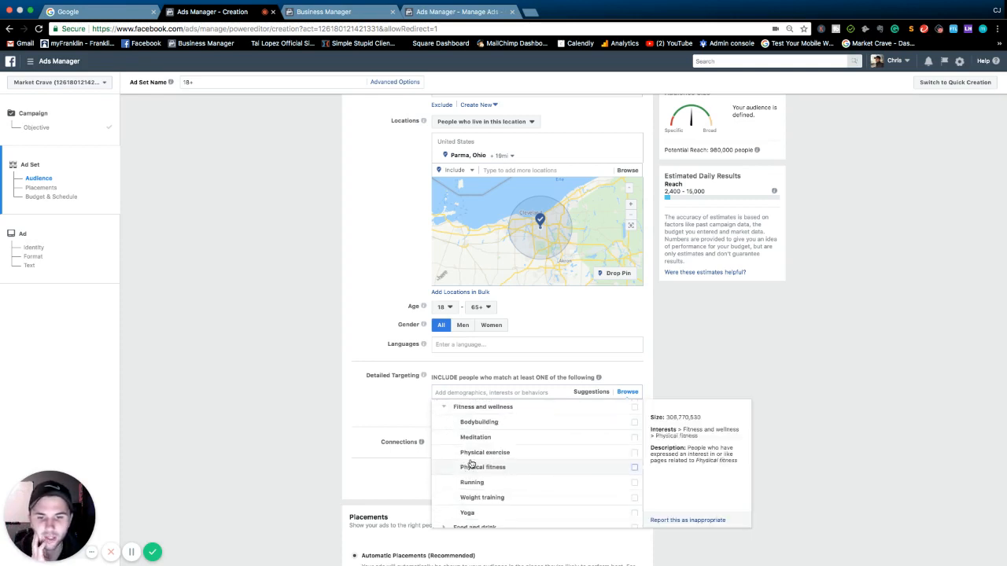
{"action": "left_click", "coordinate": [444, 407]}
{"action": "scroll", "coordinate": [460, 449], "scroll_direction": "down", "scroll_amount": 1}
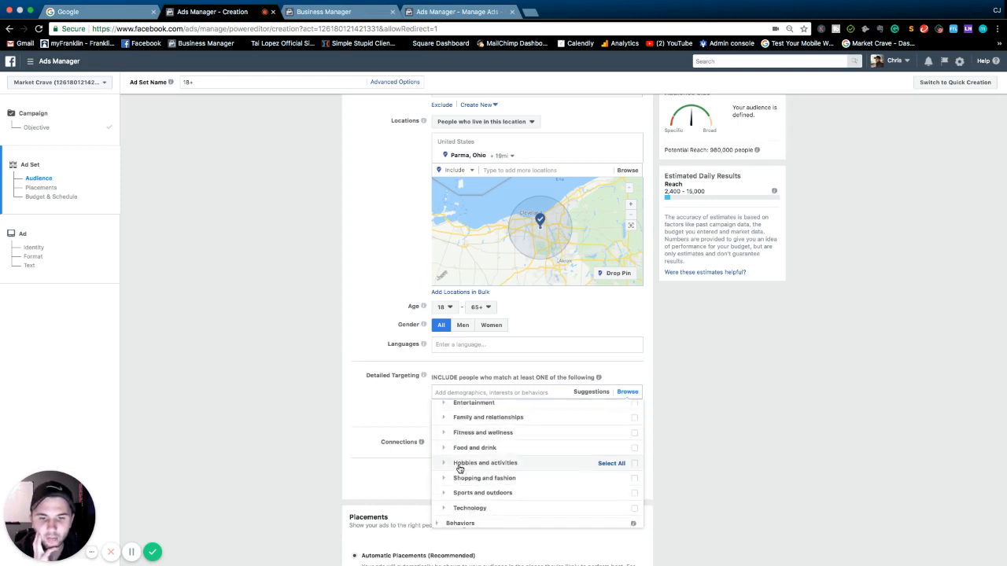
{"action": "left_click", "coordinate": [444, 464]}
{"action": "scroll", "coordinate": [444, 466], "scroll_direction": "down", "scroll_amount": 1}
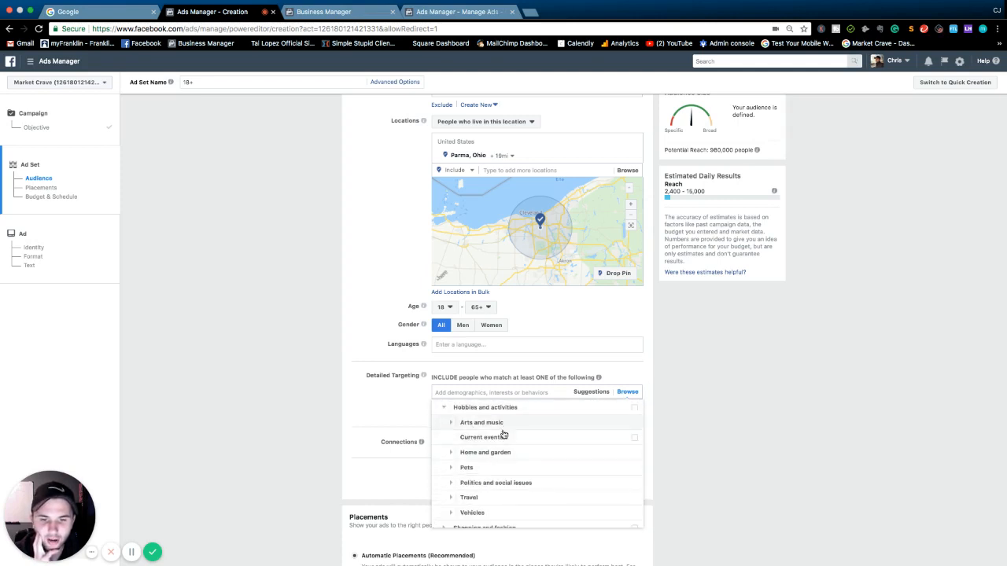
{"action": "left_click", "coordinate": [445, 409]}
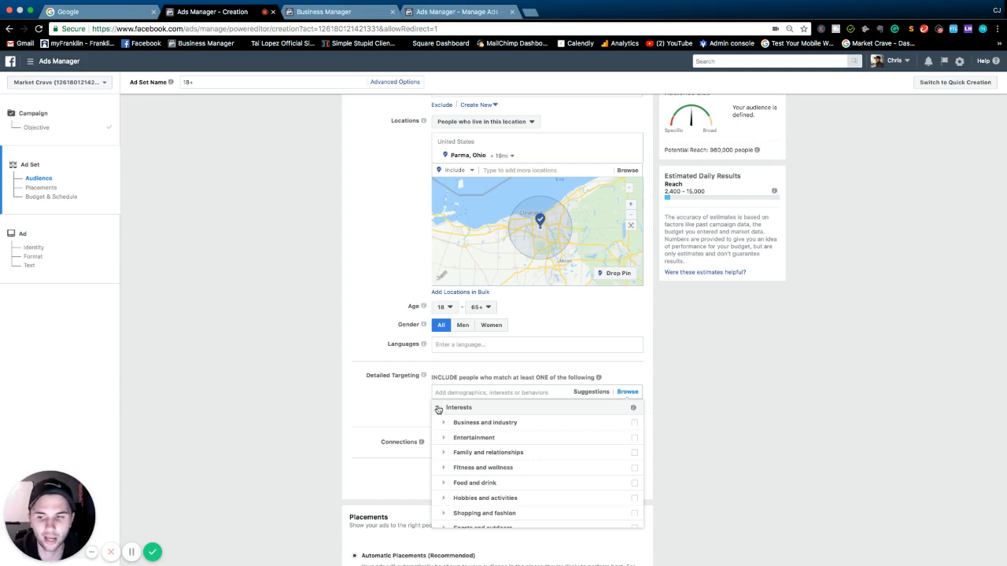
{"action": "left_click", "coordinate": [439, 409]}
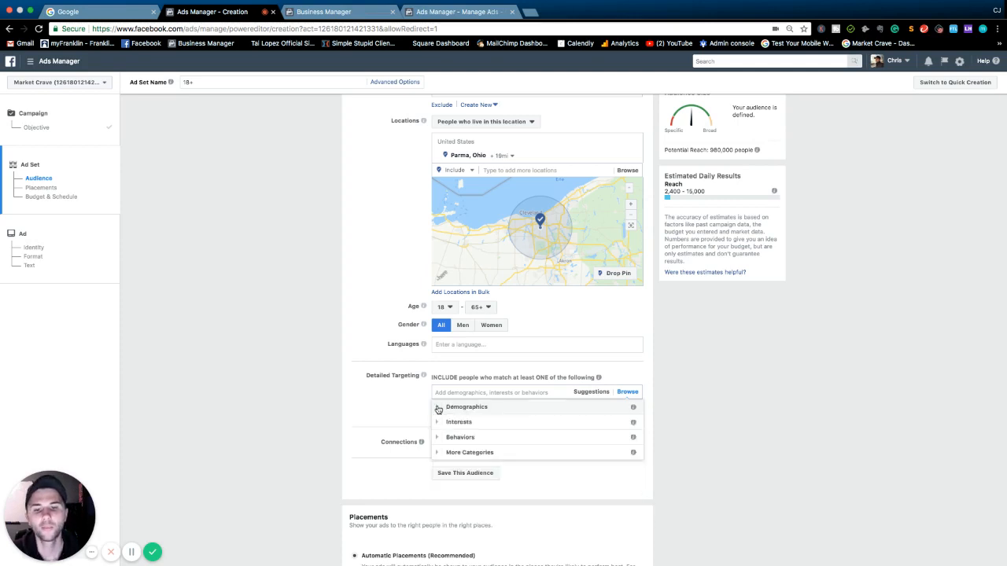
{"action": "left_click", "coordinate": [406, 400]}
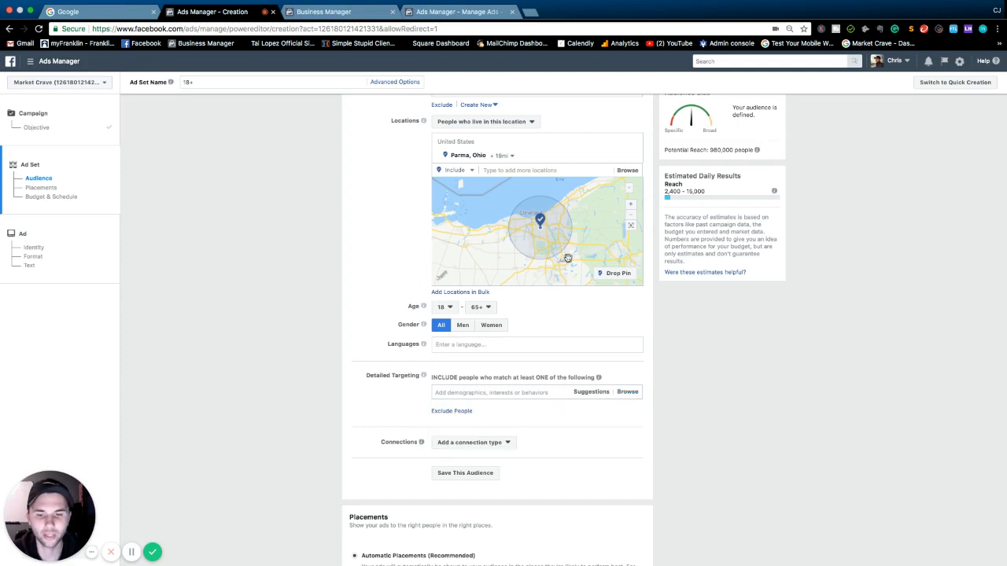
- Keep automatic placements and the $5.00 daily budget, and continue from the ad set to the ad setup
{"action": "scroll", "coordinate": [535, 401], "scroll_direction": "down", "scroll_amount": 2}
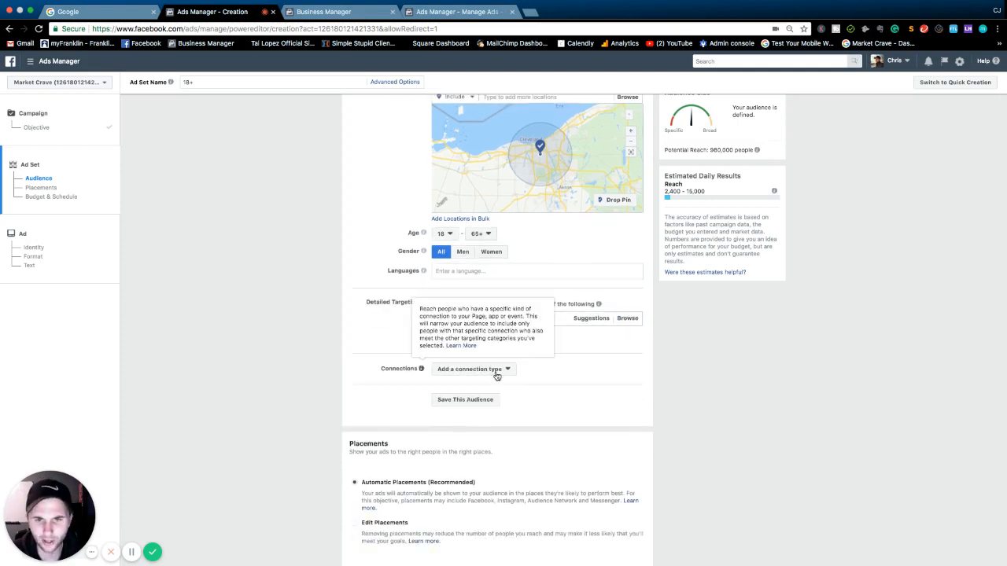
{"action": "scroll", "coordinate": [421, 373], "scroll_direction": "down", "scroll_amount": 2}
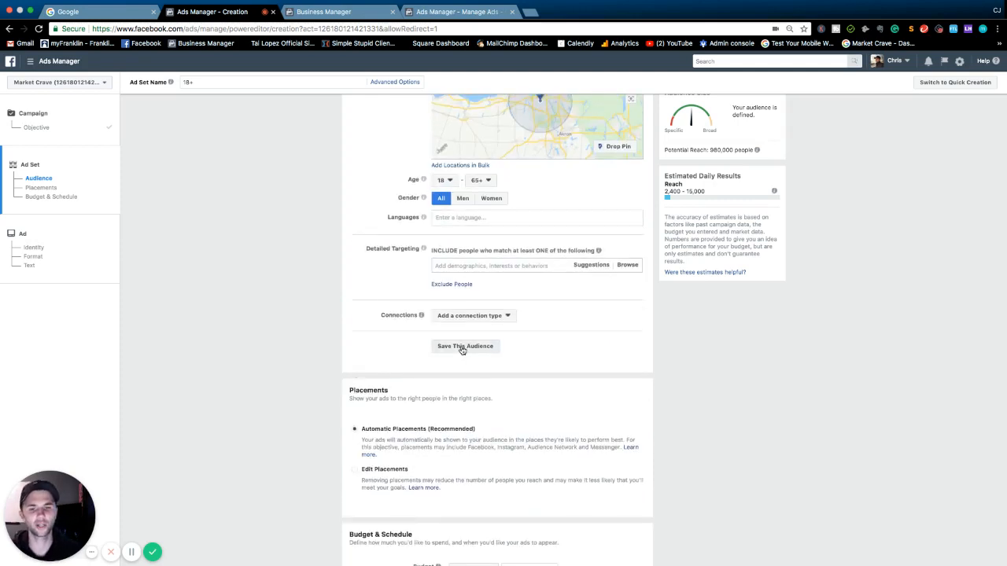
{"action": "scroll", "coordinate": [401, 434], "scroll_direction": "down", "scroll_amount": 1}
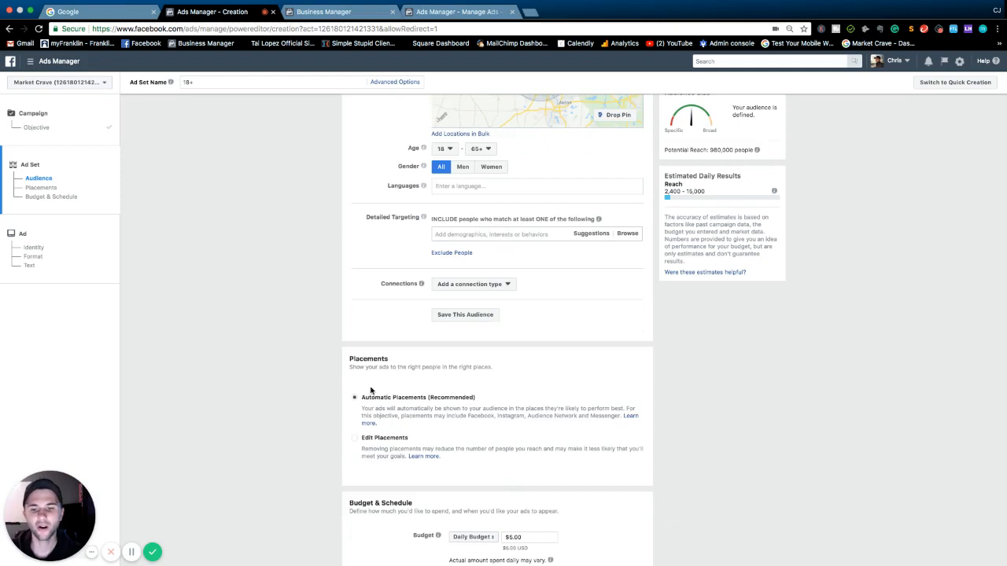
{"action": "scroll", "coordinate": [371, 390], "scroll_direction": "down", "scroll_amount": 3}
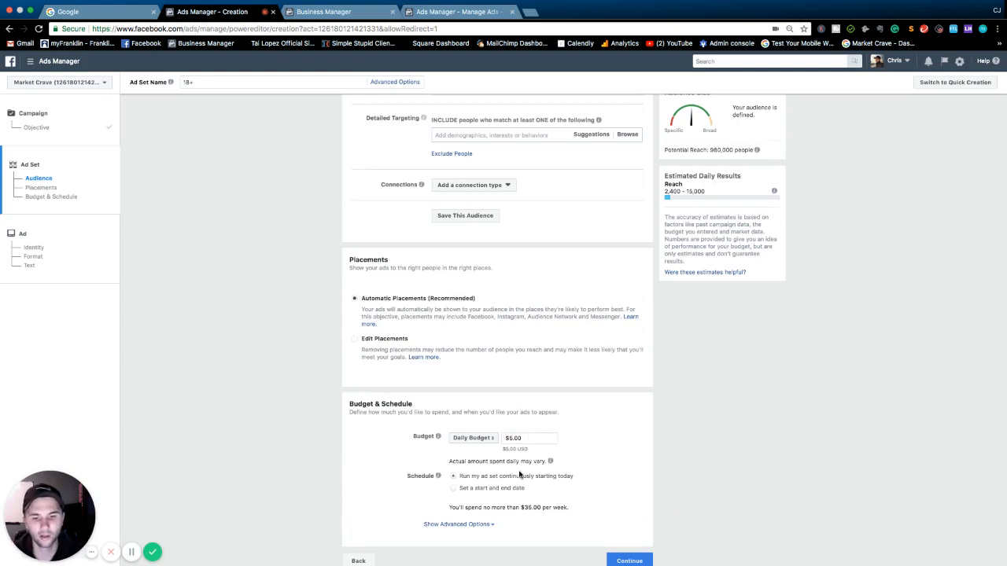
{"action": "scroll", "coordinate": [550, 527], "scroll_direction": "down", "scroll_amount": 1}
{"action": "left_click", "coordinate": [634, 550]}
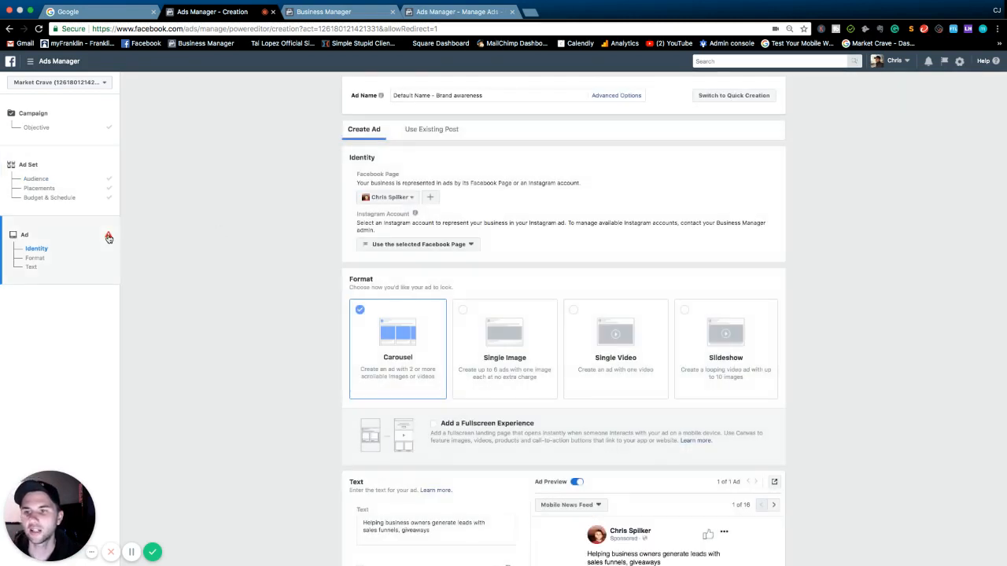
- Set the ad's Facebook Page to Market Crave
{"action": "left_click", "coordinate": [402, 198]}
{"action": "left_click", "coordinate": [407, 237]}
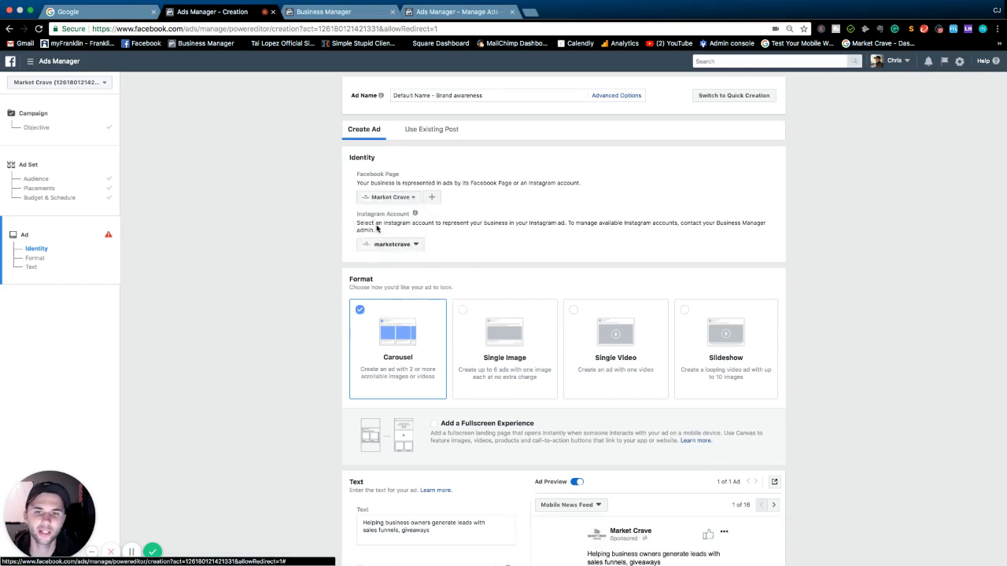
- Try the Single Image format for the ad, and switch it to Single Video
{"action": "scroll", "coordinate": [414, 339], "scroll_direction": "down", "scroll_amount": 2}
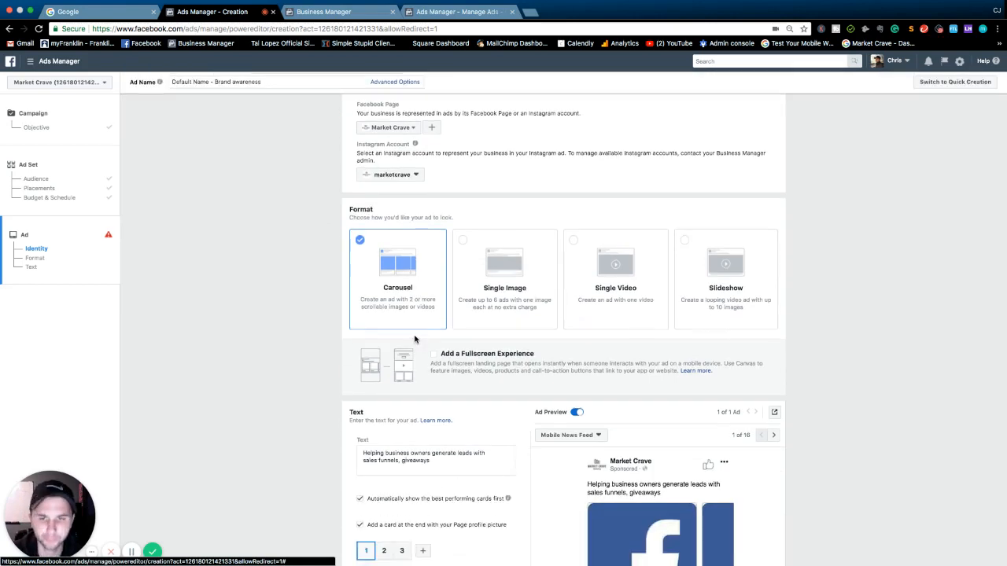
{"action": "scroll", "coordinate": [393, 312], "scroll_direction": "down", "scroll_amount": 2}
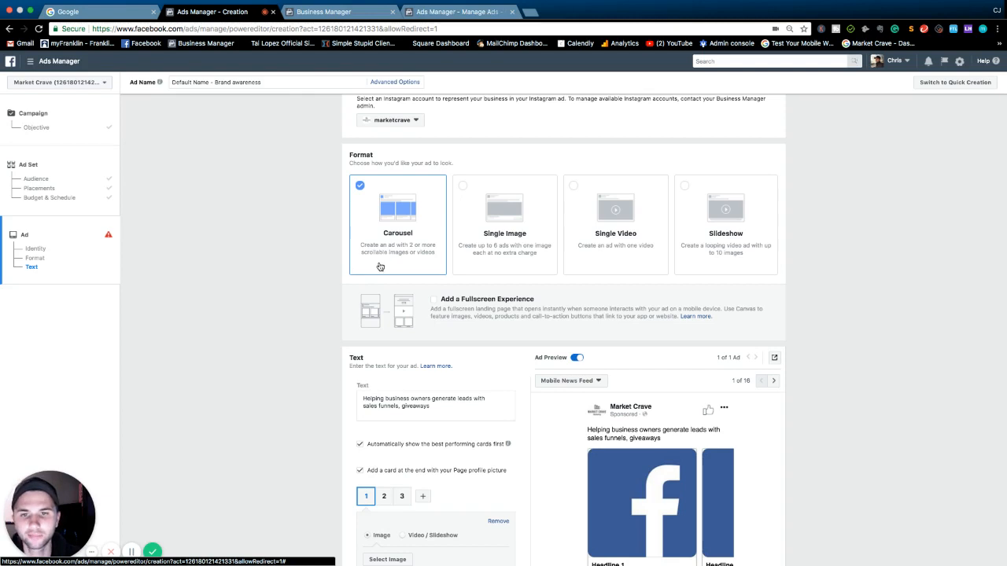
{"action": "left_click", "coordinate": [499, 233]}
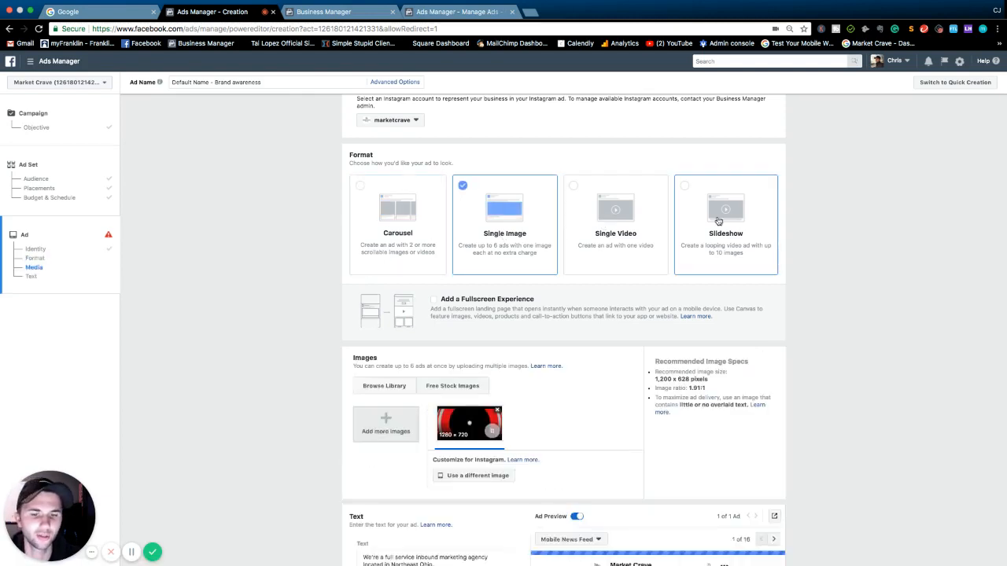
{"action": "scroll", "coordinate": [542, 299], "scroll_direction": "down", "scroll_amount": 2}
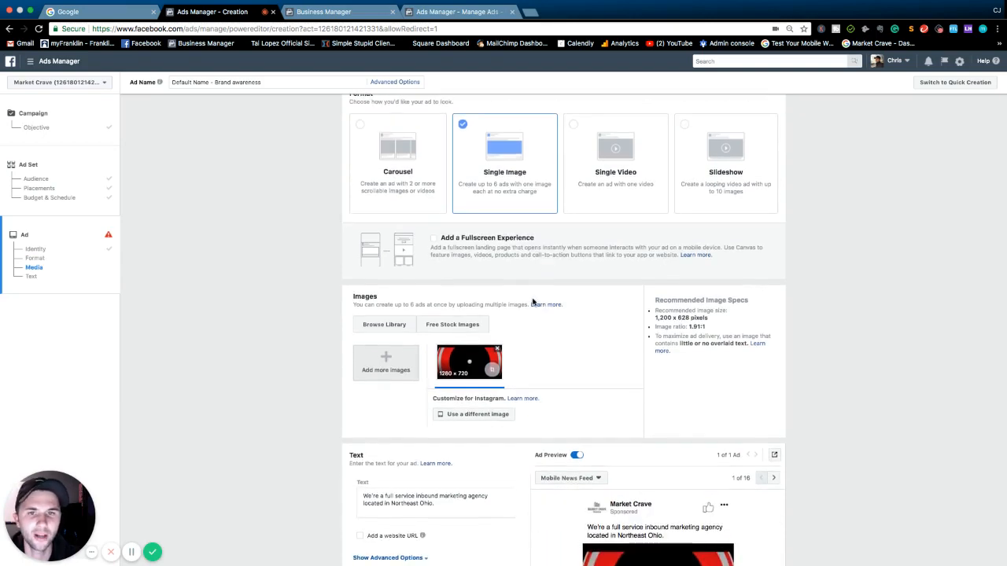
{"action": "scroll", "coordinate": [535, 299], "scroll_direction": "down", "scroll_amount": 5}
{"action": "scroll", "coordinate": [551, 236], "scroll_direction": "up", "scroll_amount": 4}
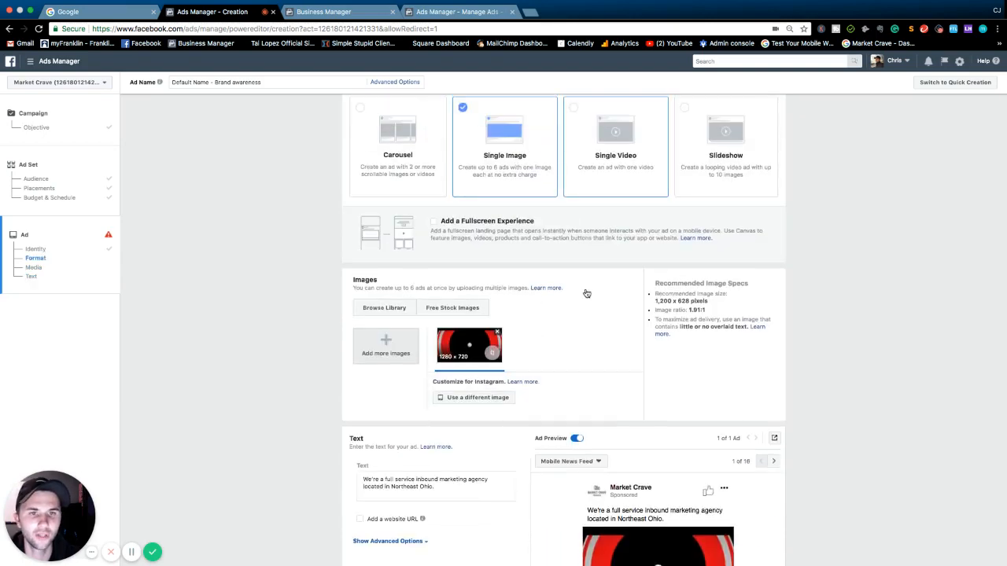
{"action": "scroll", "coordinate": [582, 359], "scroll_direction": "down", "scroll_amount": 2}
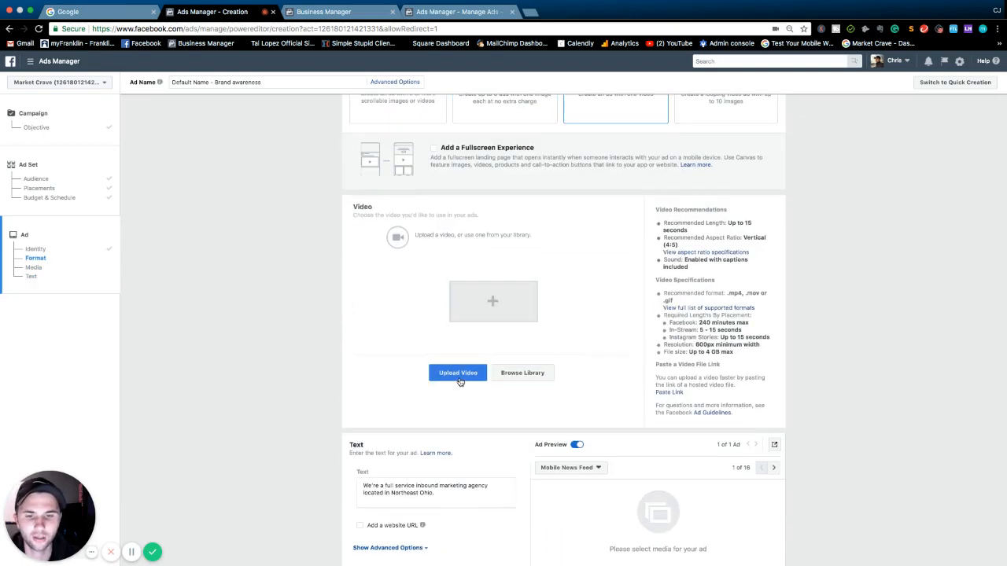
- Import the Instagram video dated 2017-12-08 from the video library as the ad's video
{"action": "left_click", "coordinate": [460, 374]}
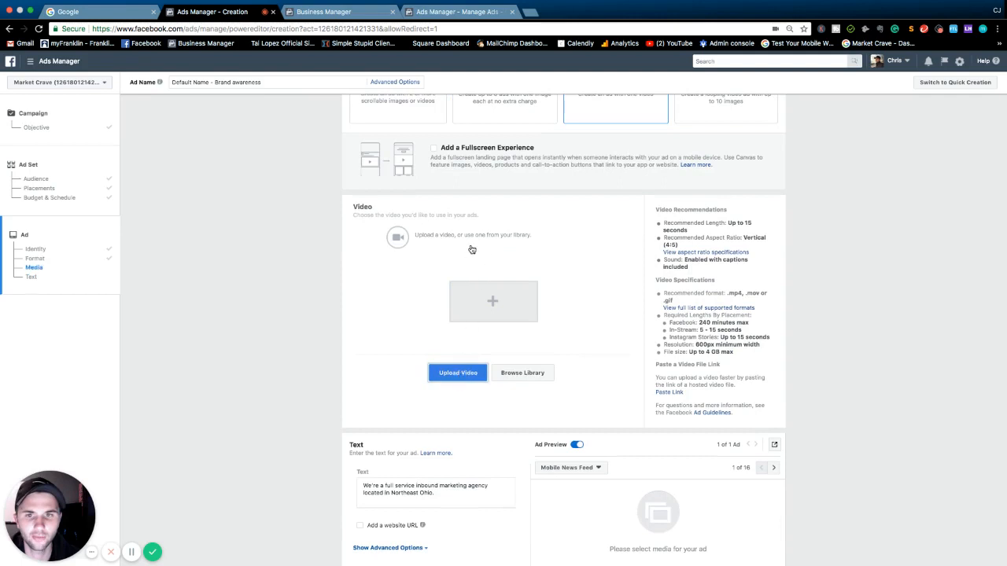
{"action": "key", "text": "Escape"}
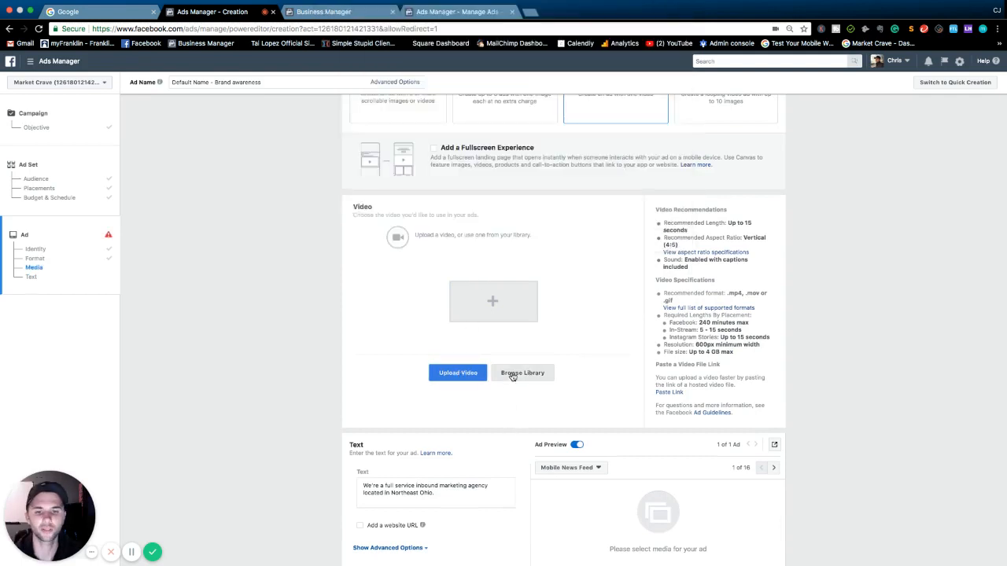
{"action": "left_click", "coordinate": [512, 374]}
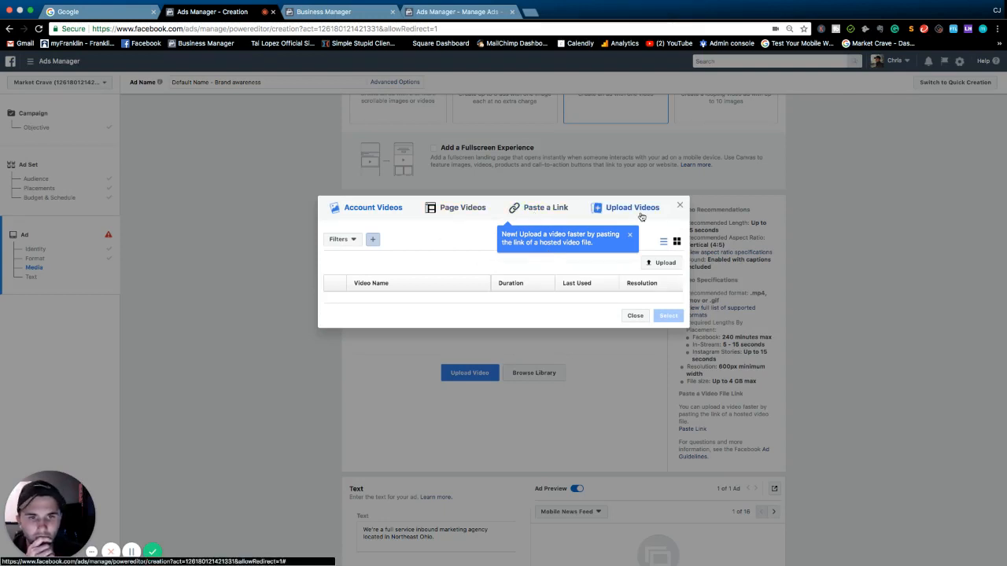
{"action": "left_click", "coordinate": [600, 210]}
{"action": "scroll", "coordinate": [437, 306], "scroll_direction": "down", "scroll_amount": 2}
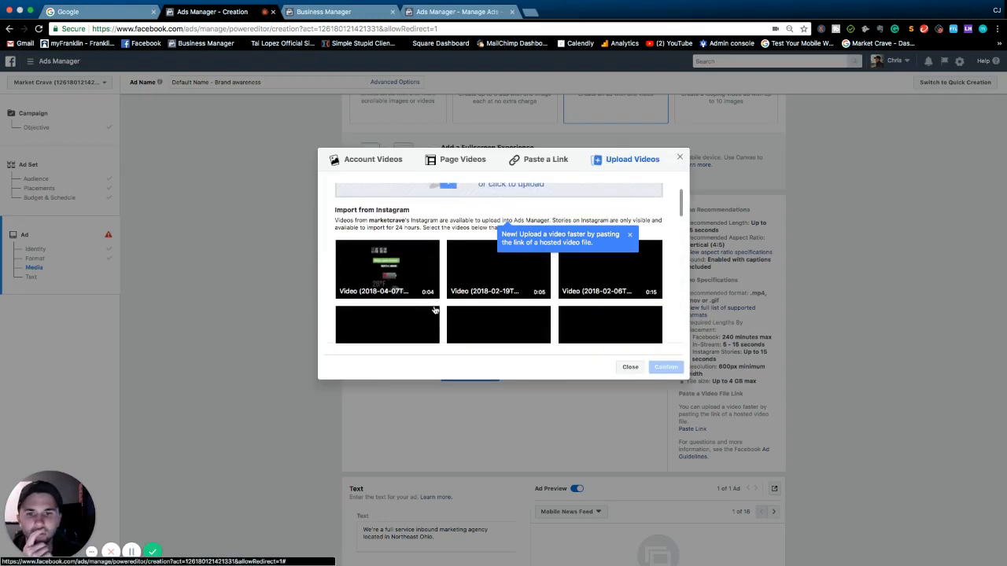
{"action": "scroll", "coordinate": [421, 291], "scroll_direction": "down", "scroll_amount": 6}
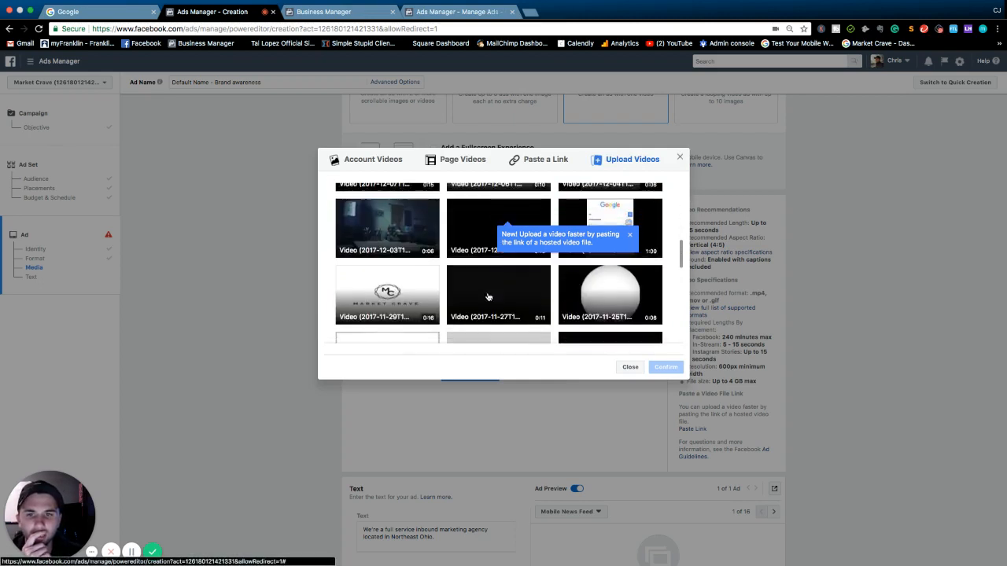
{"action": "scroll", "coordinate": [488, 296], "scroll_direction": "down", "scroll_amount": 6}
{"action": "scroll", "coordinate": [487, 296], "scroll_direction": "down", "scroll_amount": 6}
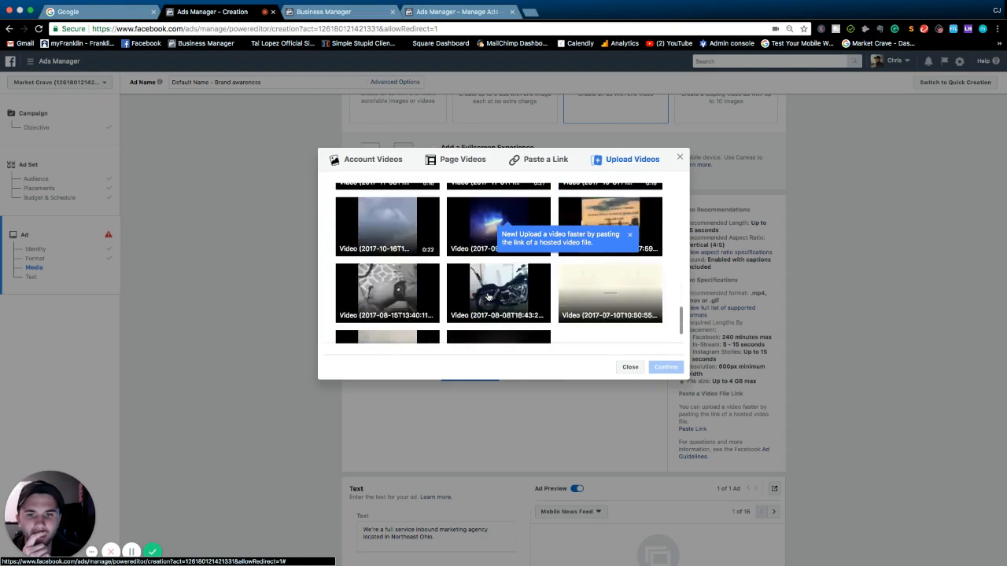
{"action": "scroll", "coordinate": [488, 297], "scroll_direction": "down", "scroll_amount": 2}
{"action": "scroll", "coordinate": [488, 297], "scroll_direction": "up", "scroll_amount": 3}
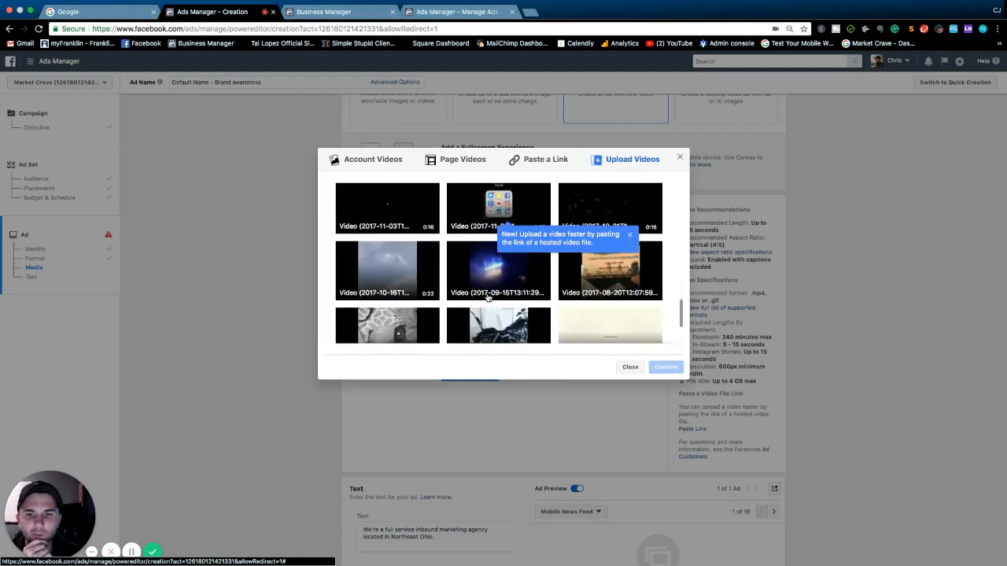
{"action": "scroll", "coordinate": [488, 298], "scroll_direction": "up", "scroll_amount": 6}
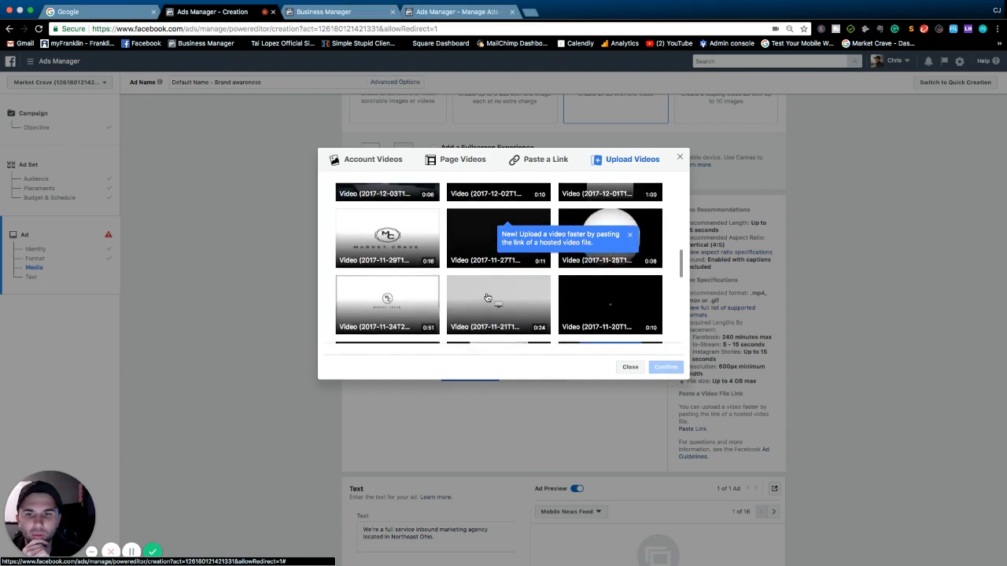
{"action": "scroll", "coordinate": [488, 298], "scroll_direction": "up", "scroll_amount": 5}
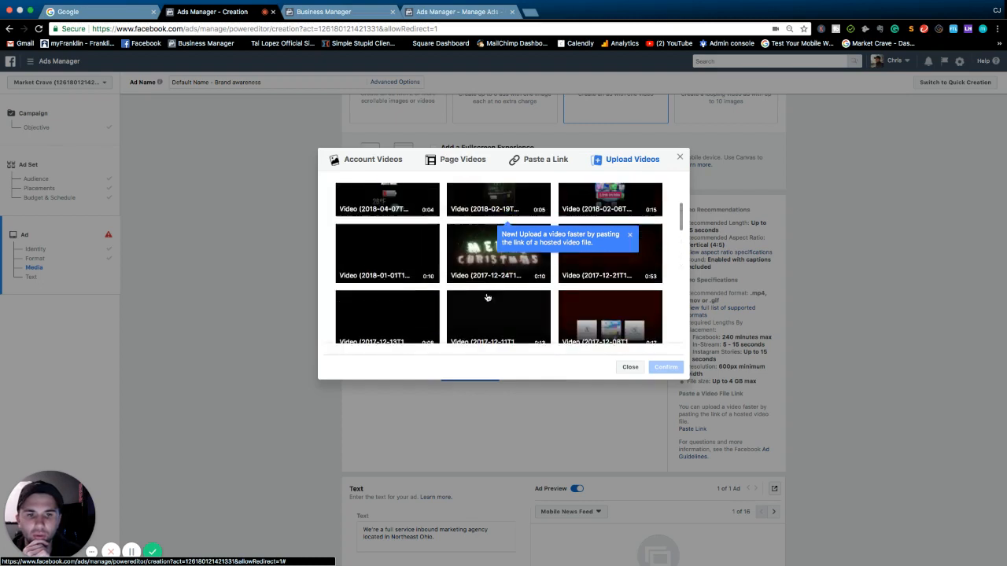
{"action": "scroll", "coordinate": [488, 297], "scroll_direction": "down", "scroll_amount": 1}
{"action": "left_click", "coordinate": [604, 305]}
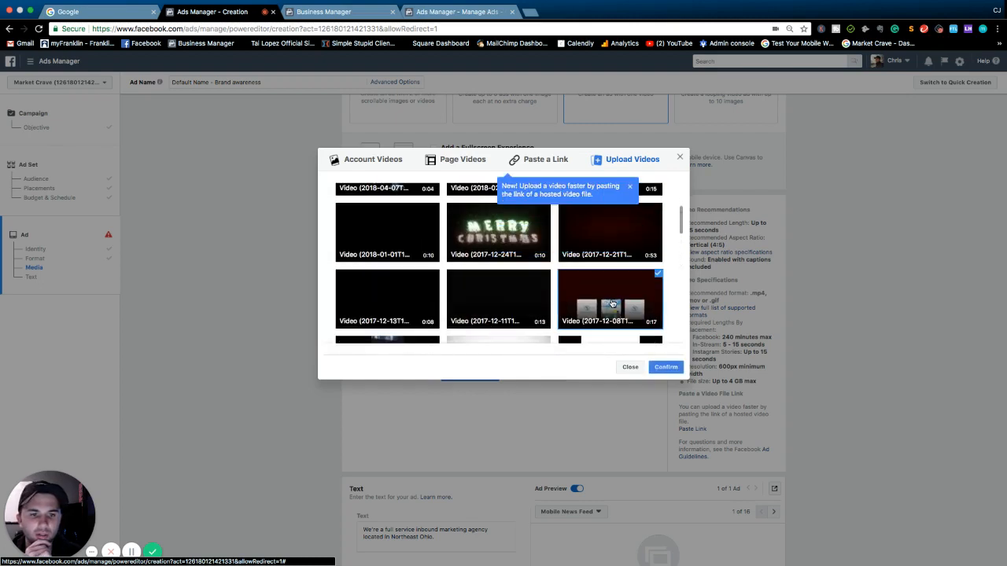
{"action": "left_click", "coordinate": [665, 367]}
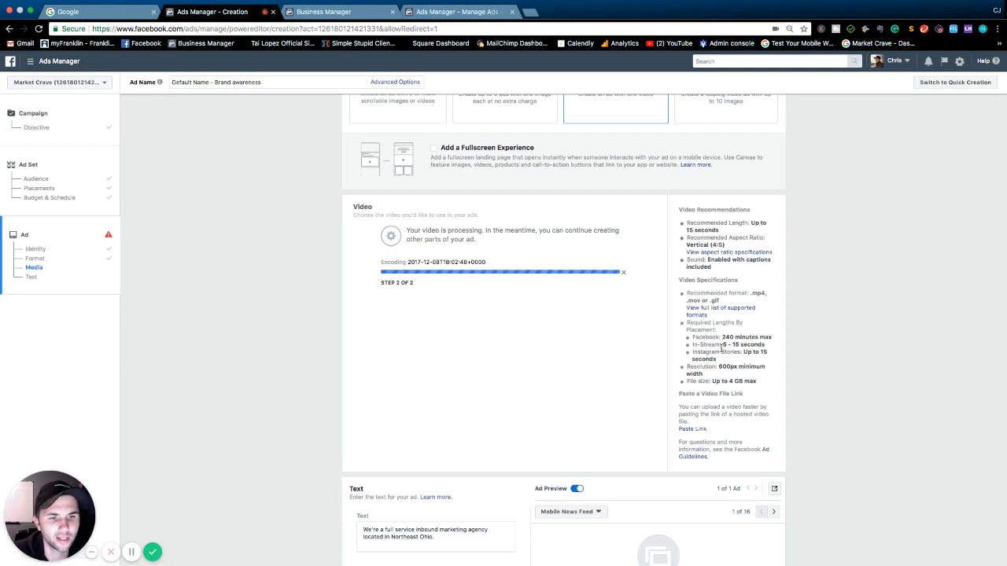
- Preview the video ad in the Feature Phone, Desktop News Feed and Instagram Feed placements
{"action": "scroll", "coordinate": [732, 330], "scroll_direction": "down", "scroll_amount": 1}
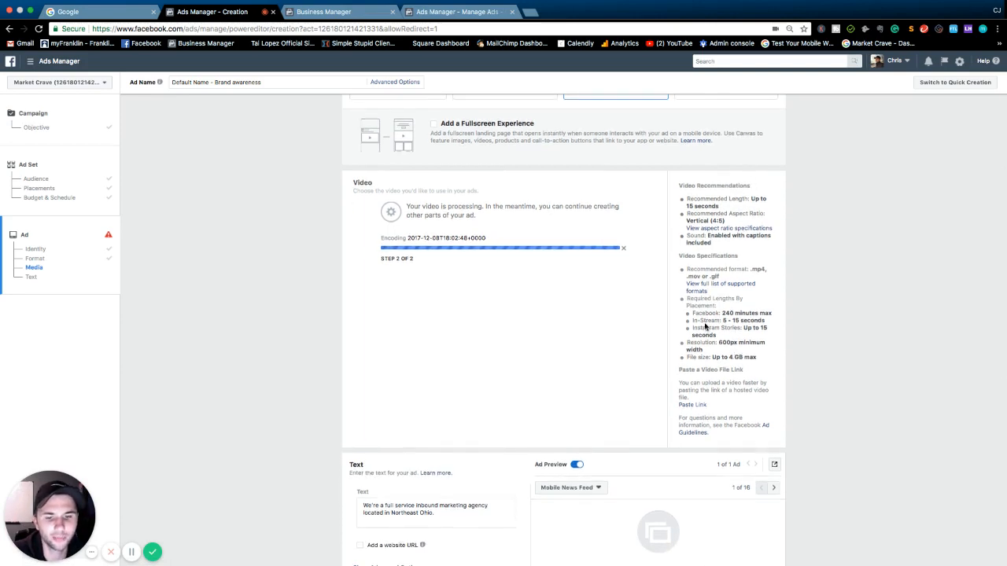
{"action": "scroll", "coordinate": [706, 327], "scroll_direction": "down", "scroll_amount": 1}
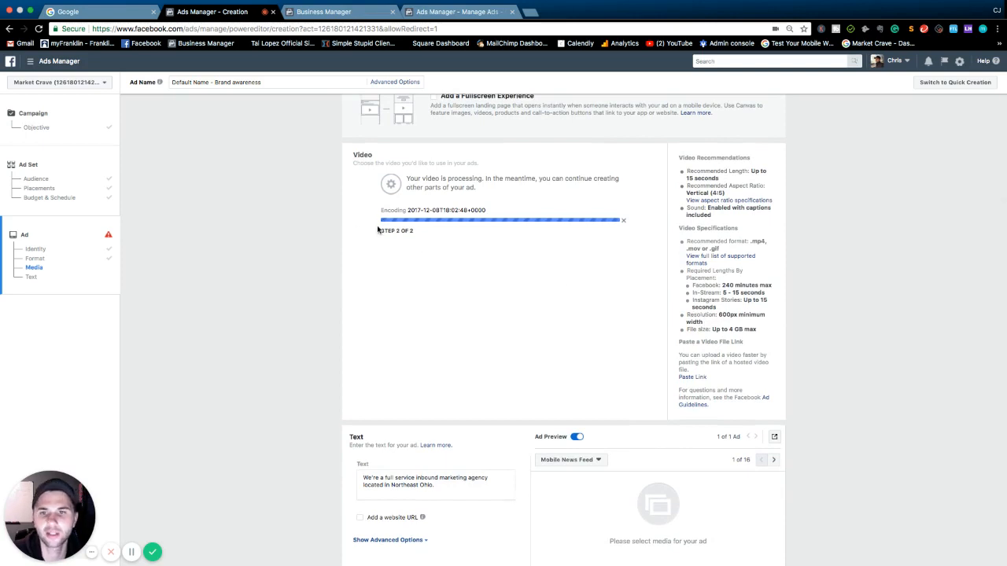
{"action": "scroll", "coordinate": [410, 227], "scroll_direction": "up", "scroll_amount": 1}
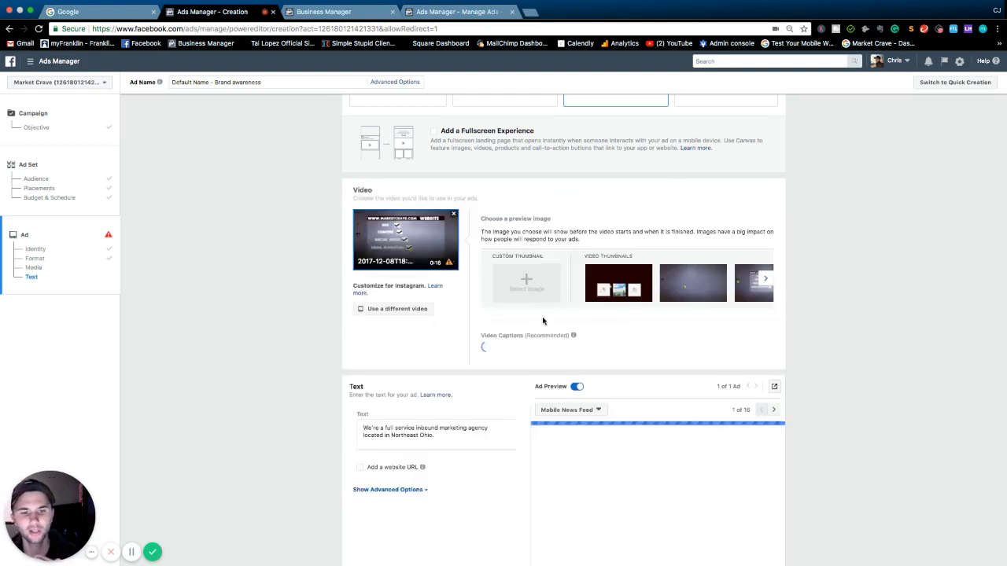
{"action": "scroll", "coordinate": [543, 338], "scroll_direction": "down", "scroll_amount": 2}
{"action": "scroll", "coordinate": [545, 359], "scroll_direction": "down", "scroll_amount": 1}
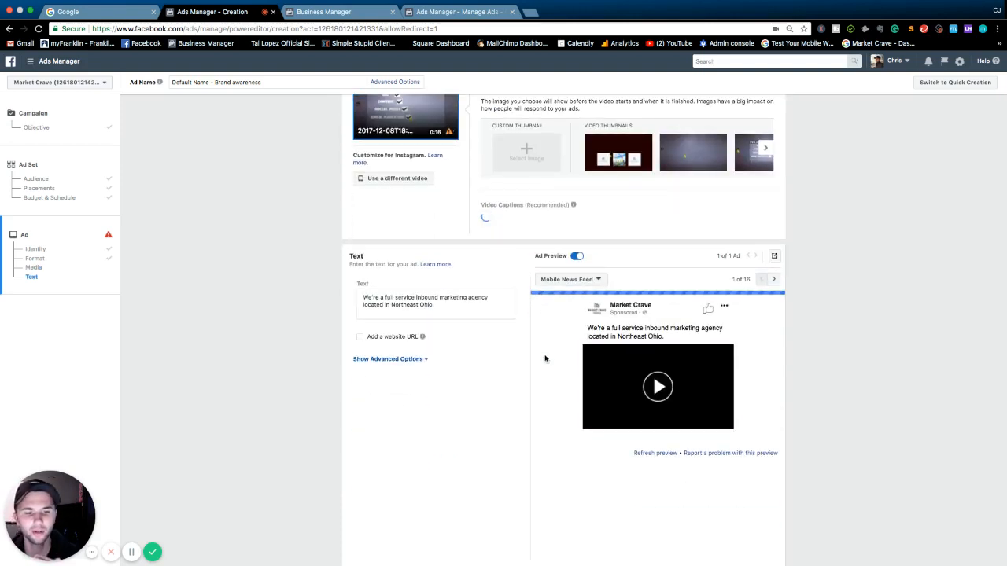
{"action": "left_click", "coordinate": [569, 280]}
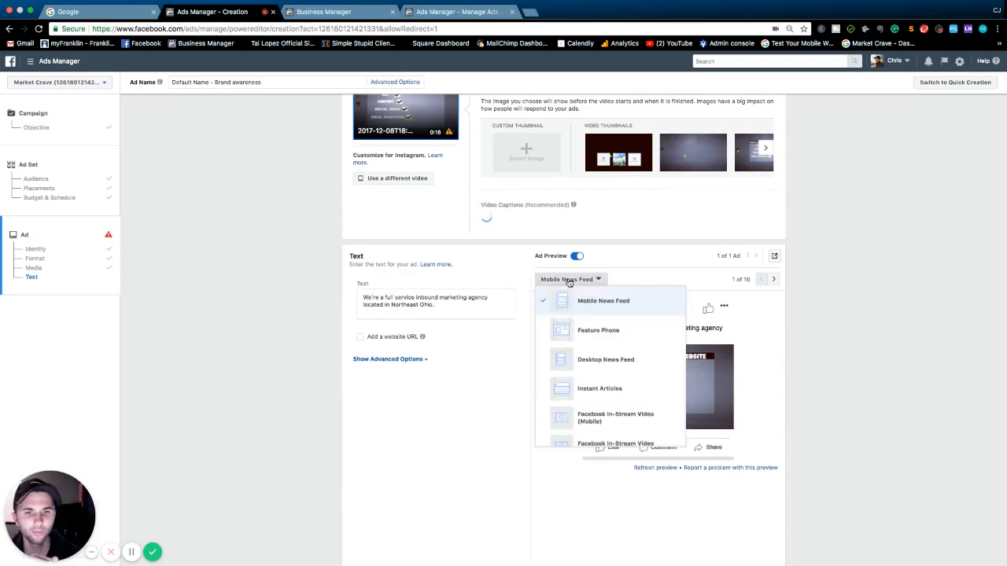
{"action": "left_click", "coordinate": [589, 328]}
{"action": "left_click", "coordinate": [569, 280]}
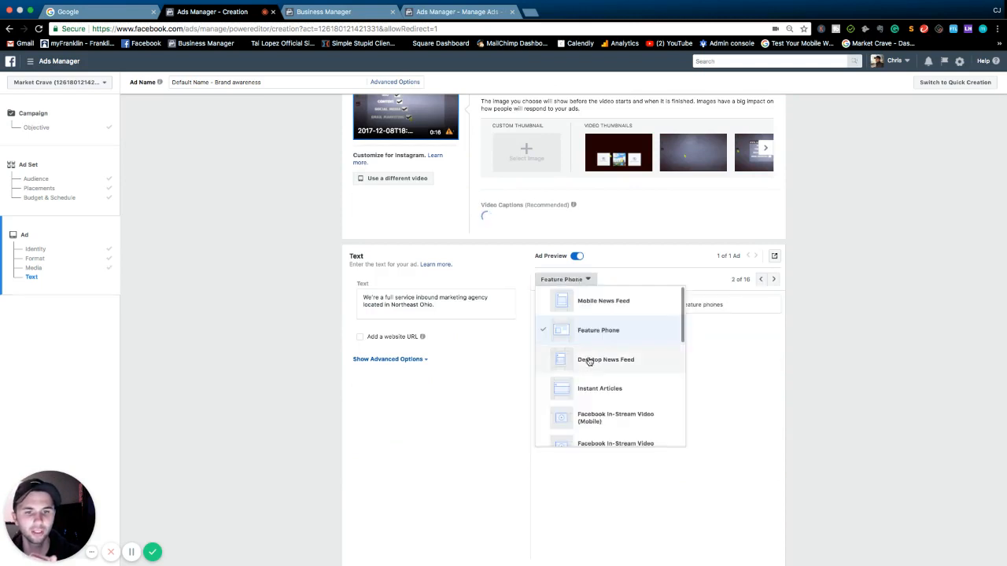
{"action": "left_click", "coordinate": [589, 359]}
{"action": "left_click", "coordinate": [575, 280]}
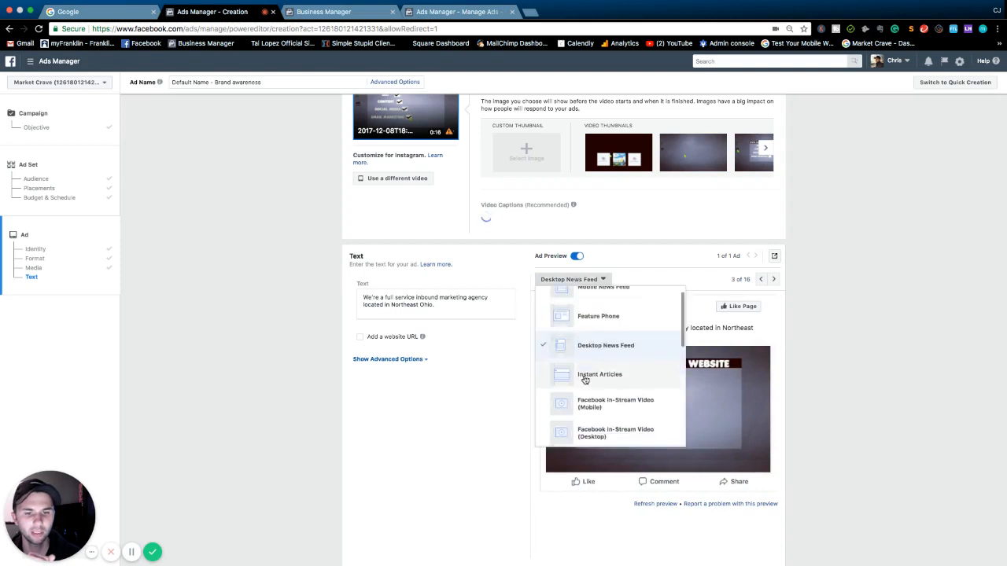
{"action": "scroll", "coordinate": [586, 369], "scroll_direction": "down", "scroll_amount": 5}
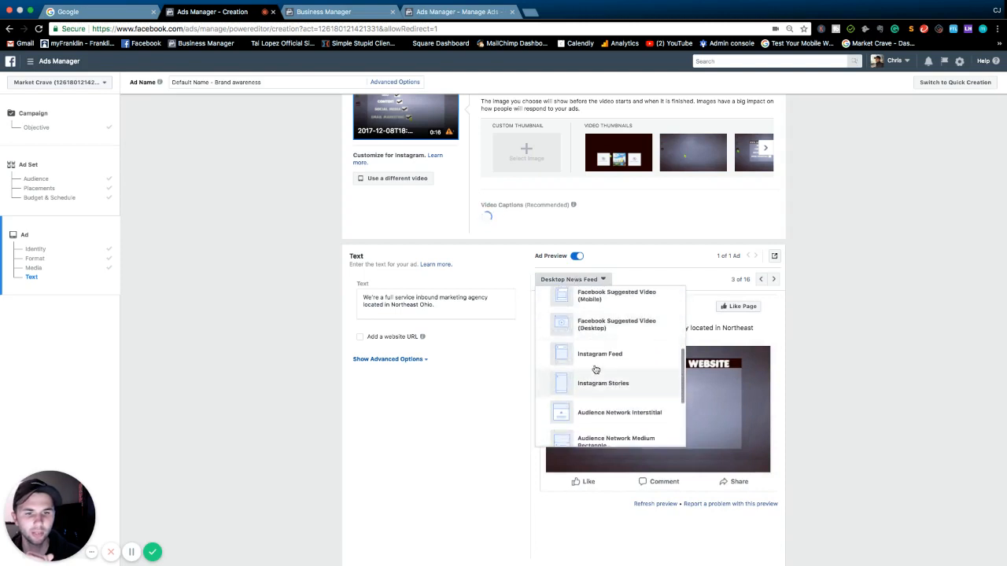
{"action": "left_click", "coordinate": [594, 352]}
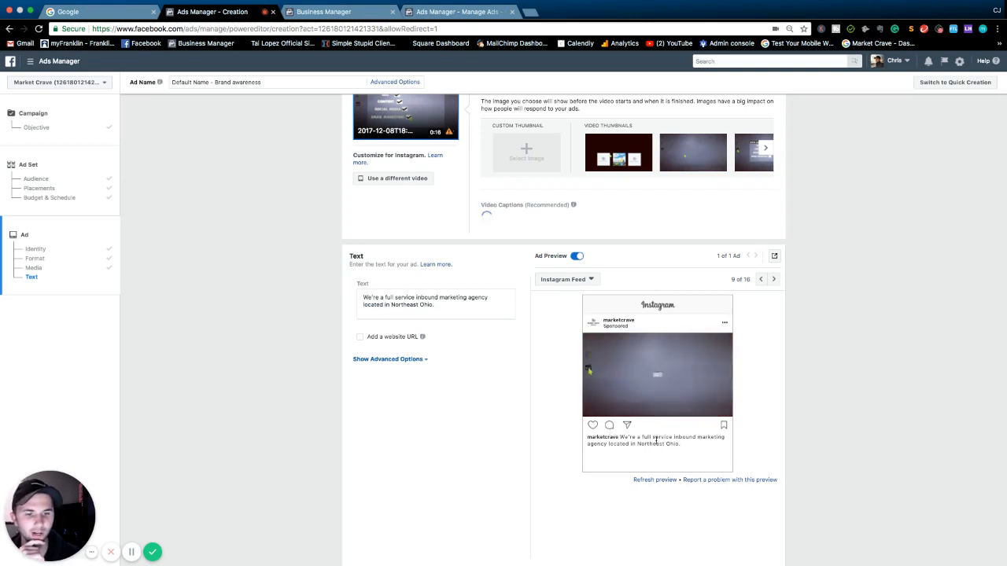
- Replace the ad's text with "FREE business audits for local business owners"
{"action": "scroll", "coordinate": [485, 295], "scroll_direction": "up", "scroll_amount": 4}
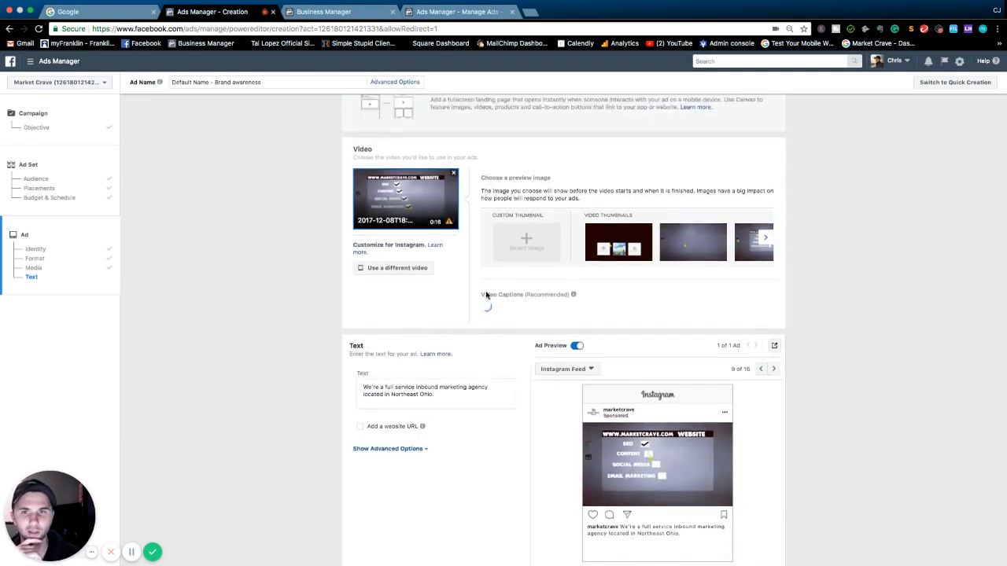
{"action": "scroll", "coordinate": [485, 295], "scroll_direction": "down", "scroll_amount": 3}
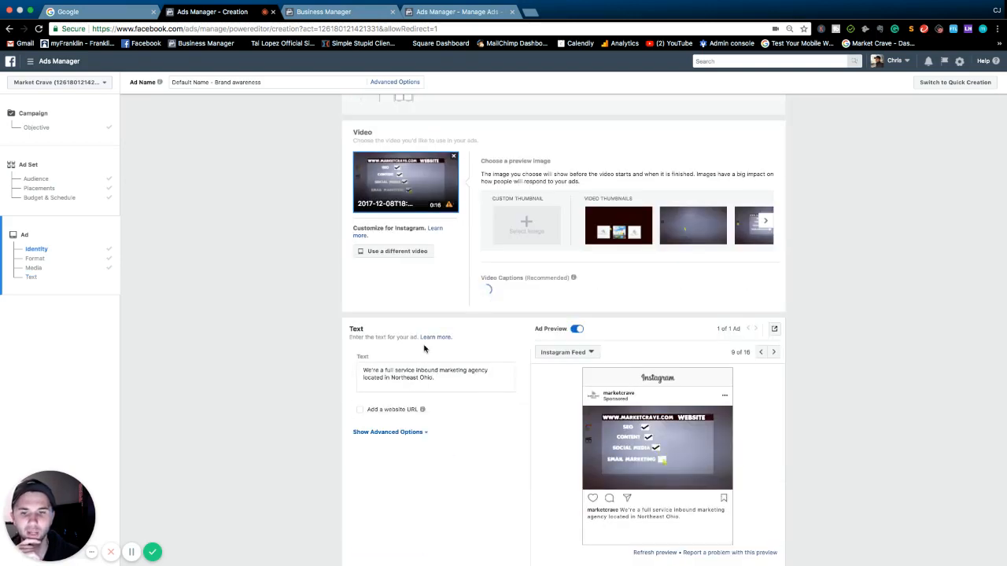
{"action": "left_click_drag", "start_coordinate": [435, 346], "coordinate": [348, 338]}
{"action": "key", "text": "BackSpace"}
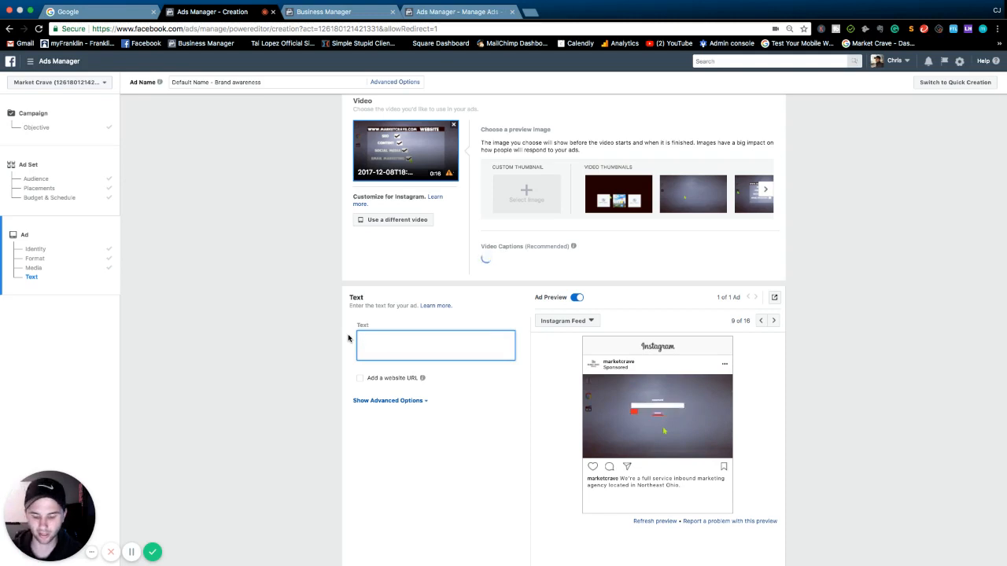
{"action": "type", "text": "FREE busin"}
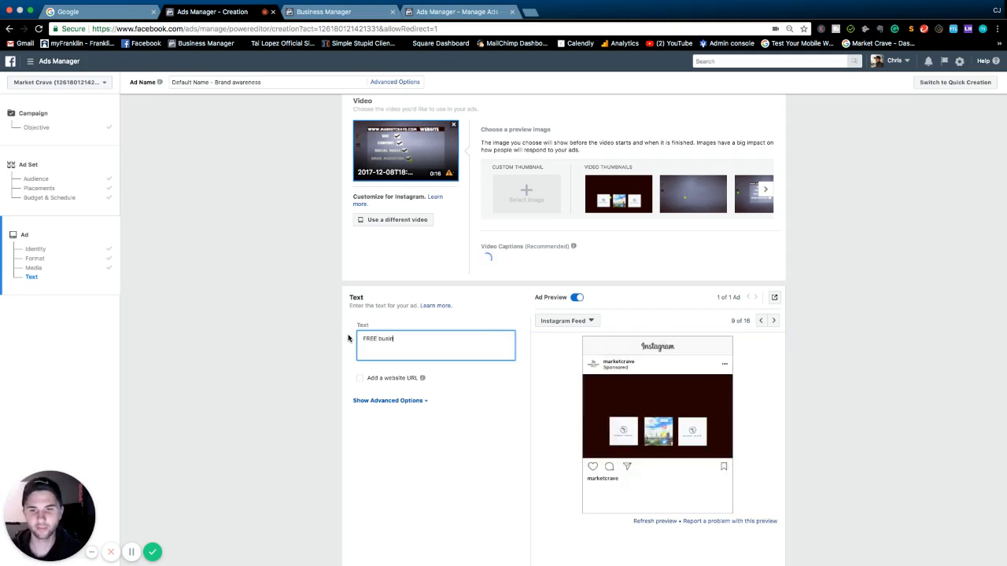
{"action": "type", "text": "ess audits"}
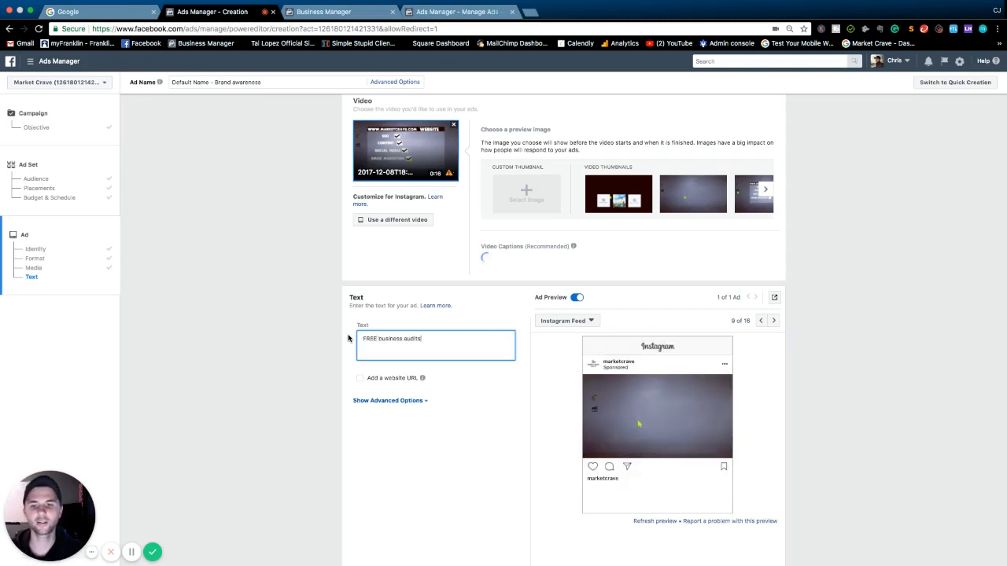
{"action": "type", "text": " for local business owners"}
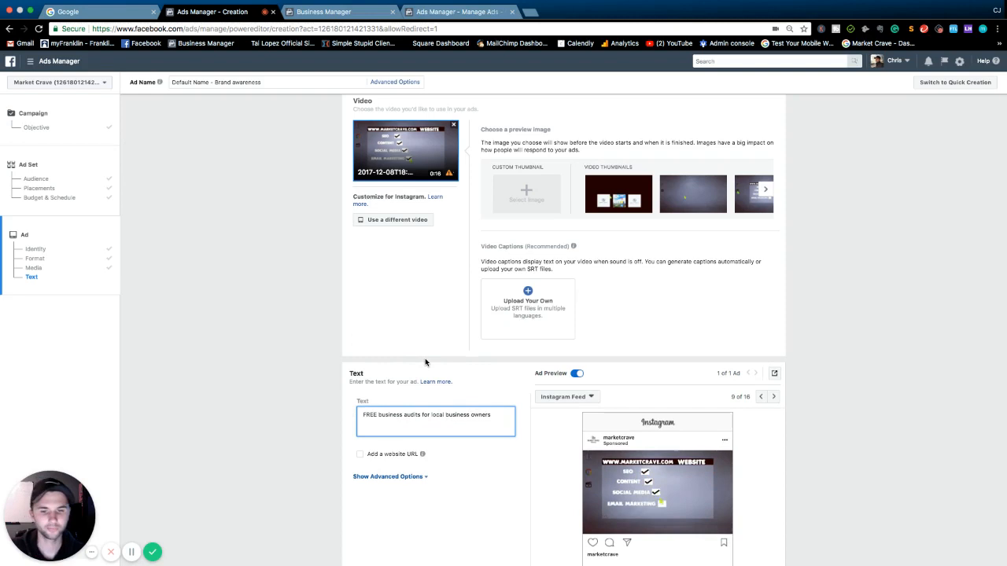
{"action": "scroll", "coordinate": [425, 346], "scroll_direction": "down", "scroll_amount": 1}
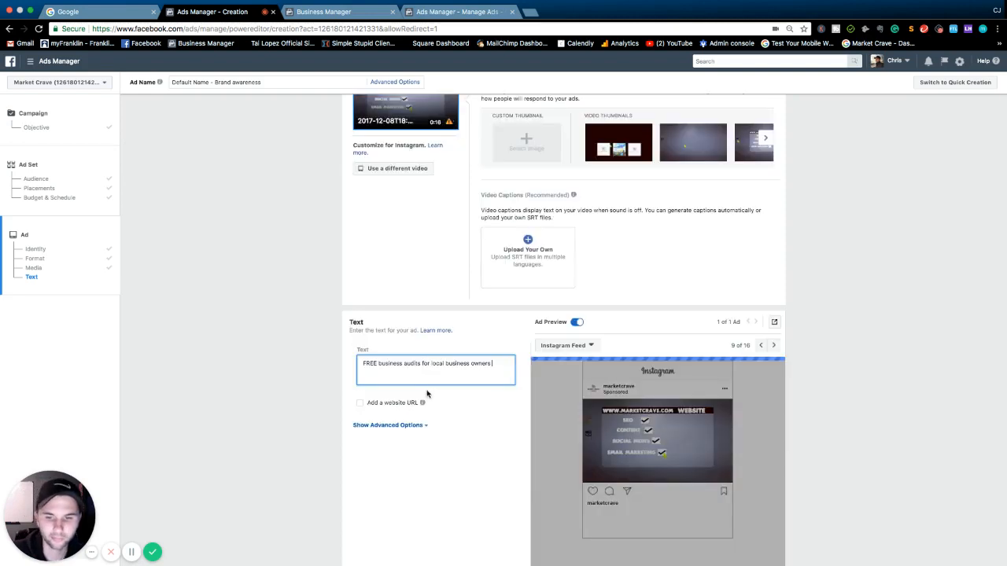
{"action": "left_click", "coordinate": [451, 400]}
{"action": "scroll", "coordinate": [633, 448], "scroll_direction": "down", "scroll_amount": 1}
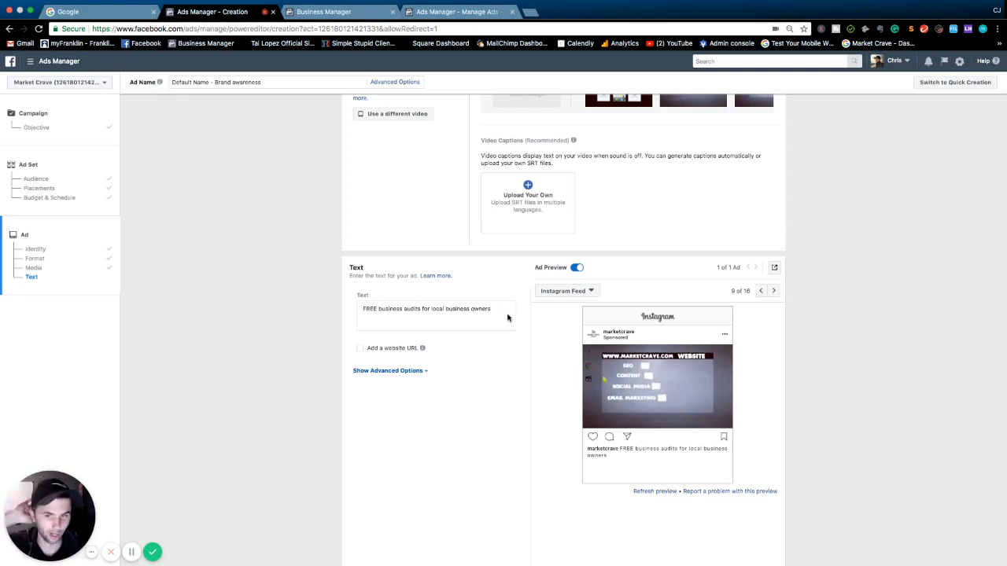
- Show the ad text's advanced options and examine the URL parameters and conversion tracking settings
{"action": "left_click", "coordinate": [371, 372]}
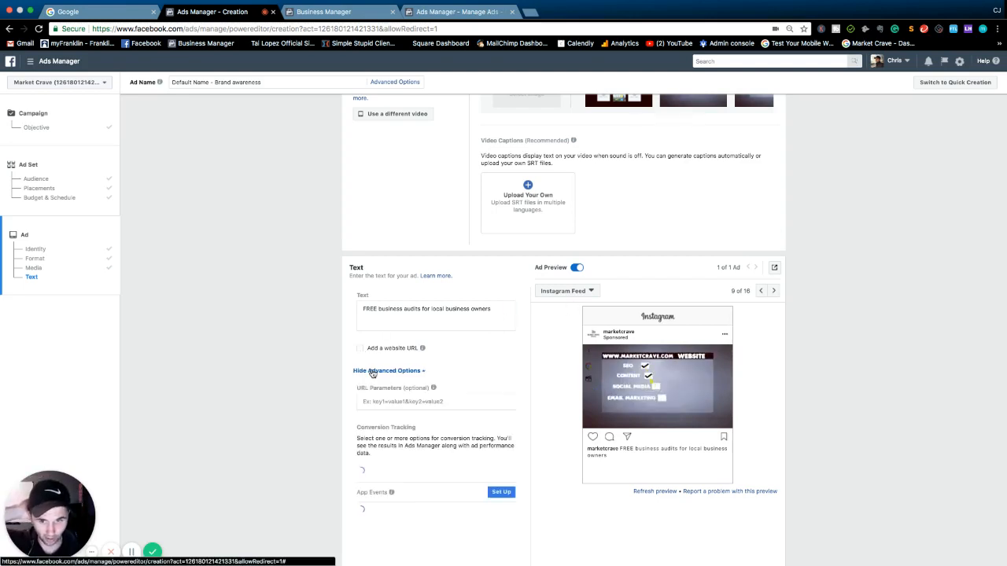
{"action": "scroll", "coordinate": [382, 421], "scroll_direction": "down", "scroll_amount": 1}
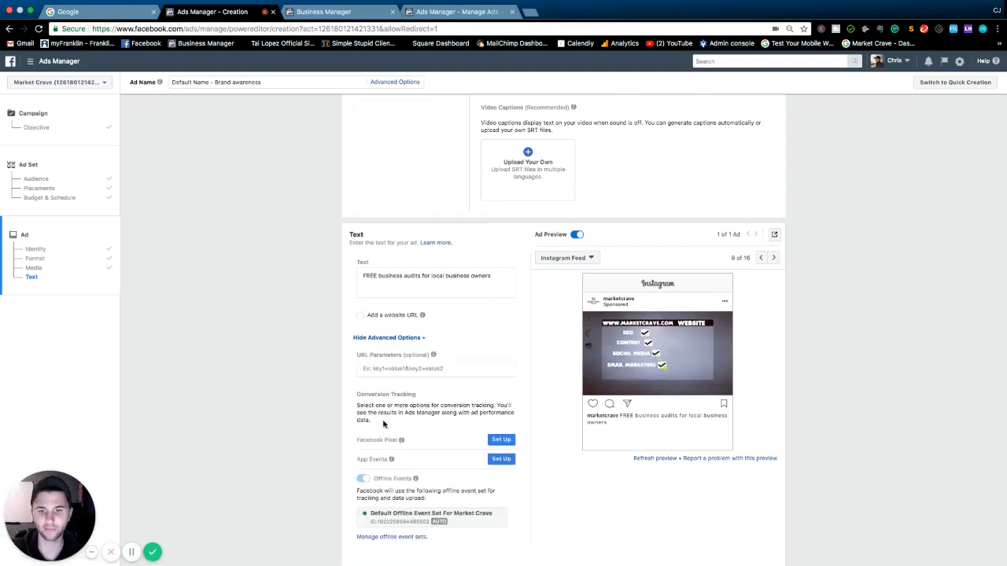
{"action": "mouse_move", "coordinate": [400, 442]}
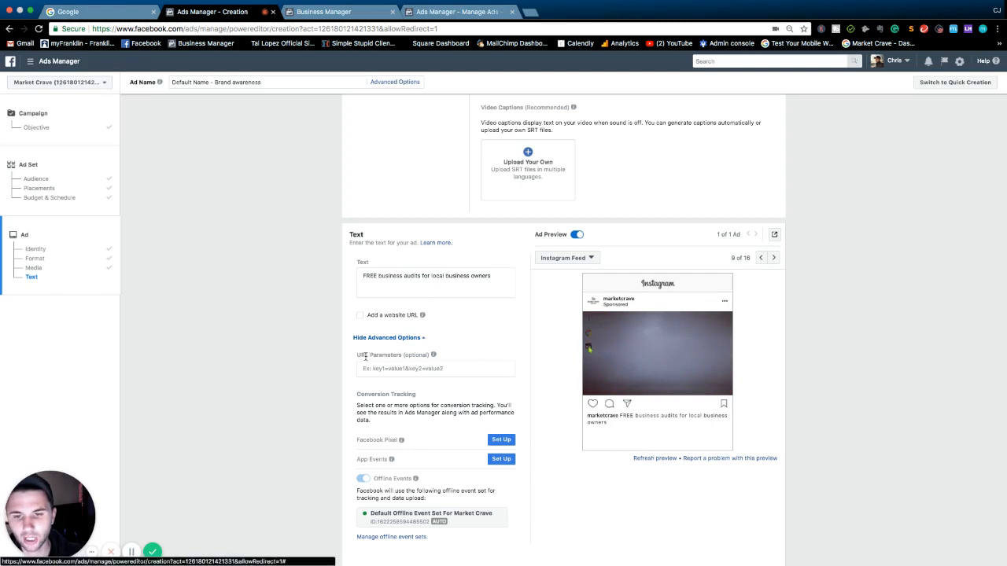
{"action": "left_click", "coordinate": [362, 317]}
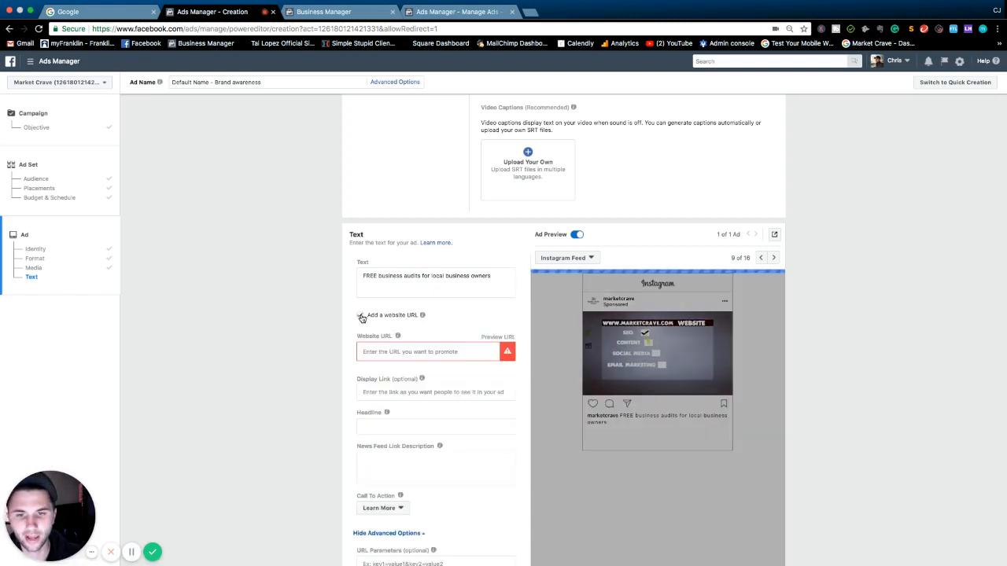
{"action": "type", "text": "www."}
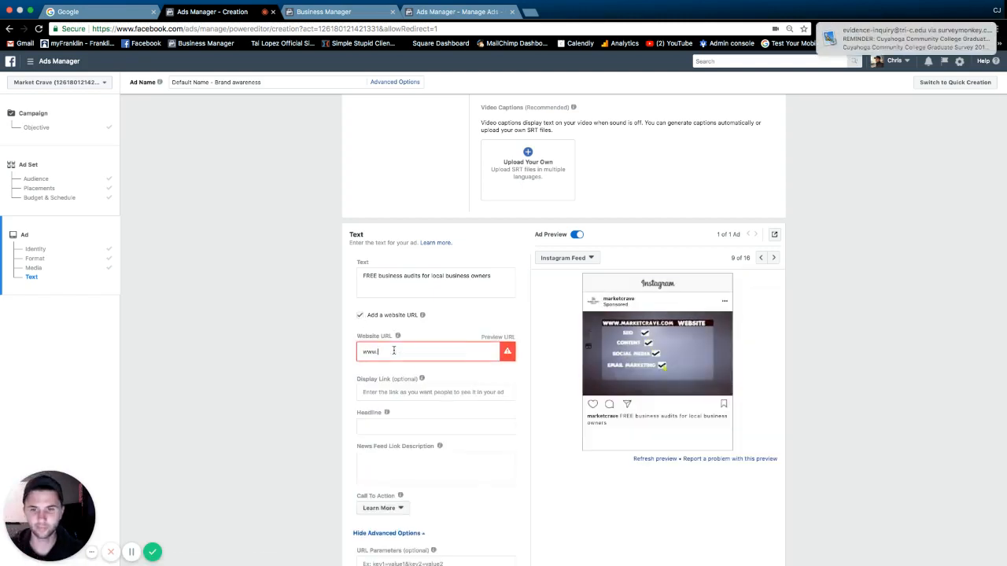
{"action": "type", "text": "marketcra"}
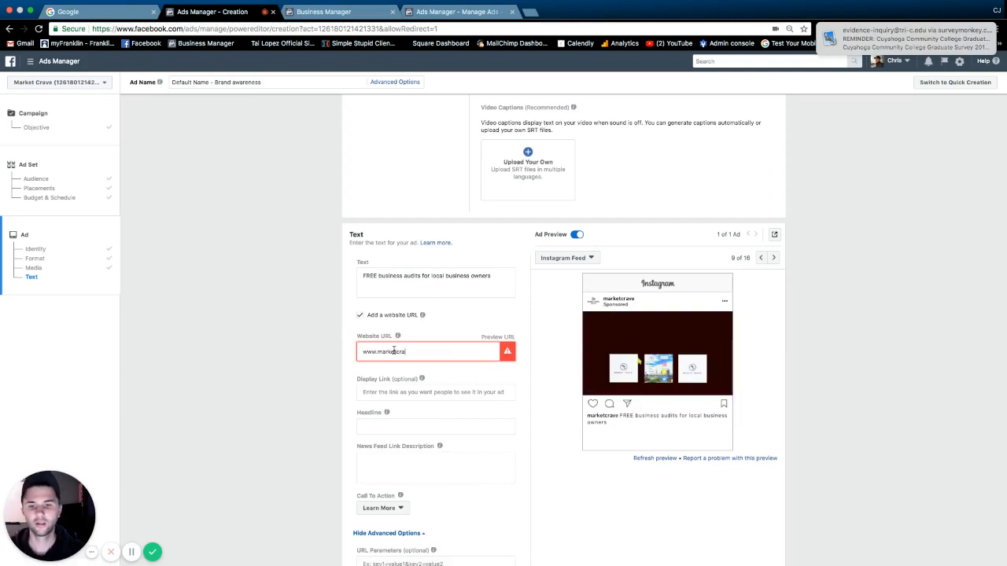
{"action": "type", "text": "ve.com"}
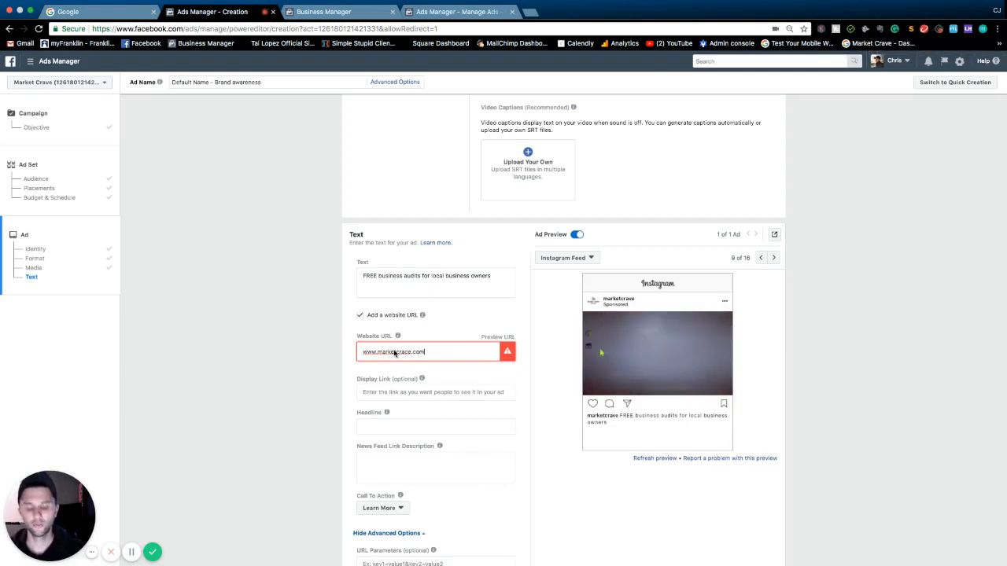
- Append /contact to the ad's website URL
{"action": "type", "text": "/contact"}
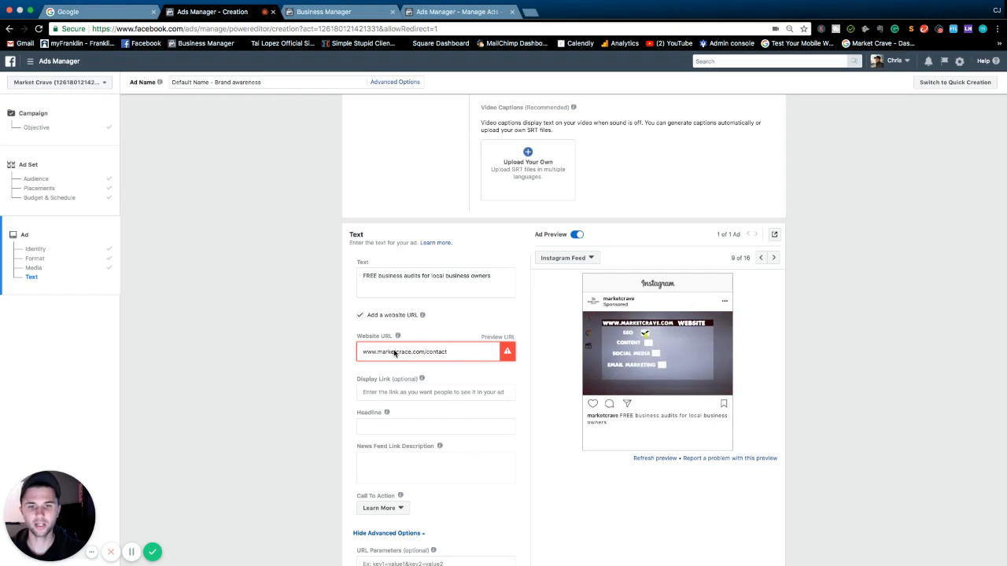
{"action": "left_click", "coordinate": [442, 330]}
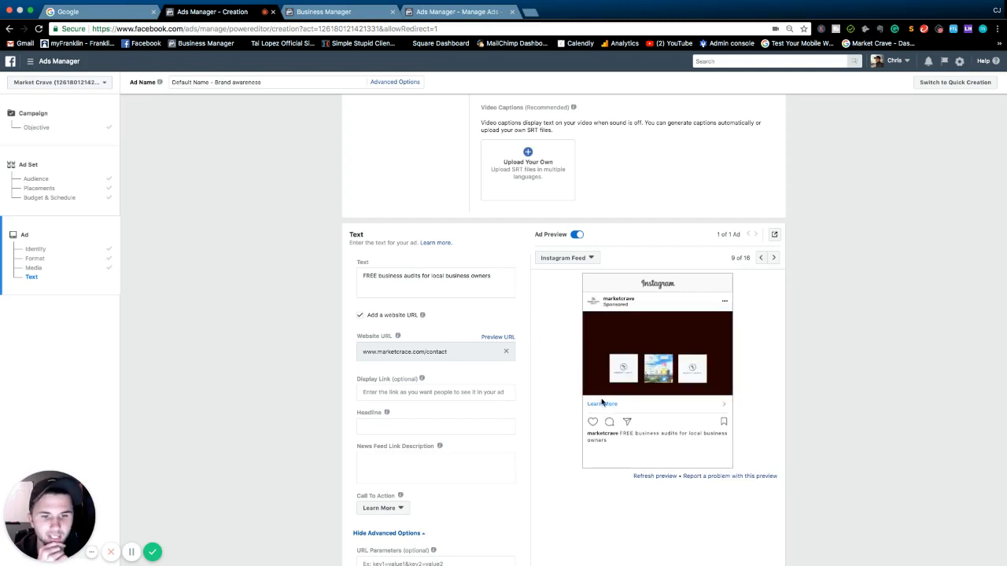
- Try "Get in Touch" as the ad's display link, and clear the entry again
{"action": "left_click", "coordinate": [397, 391]}
{"action": "mouse_move", "coordinate": [422, 380]}
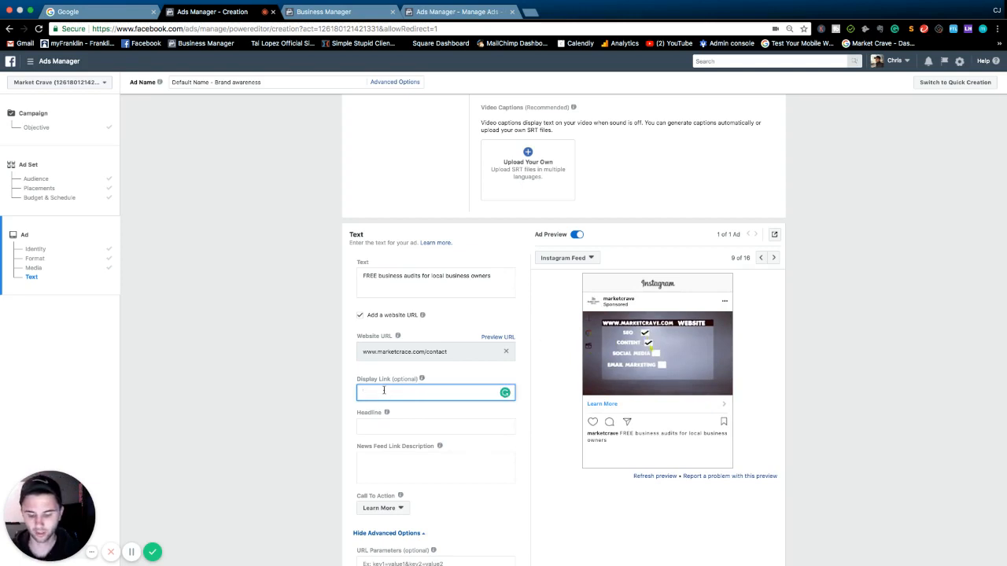
{"action": "type", "text": "Get in"}
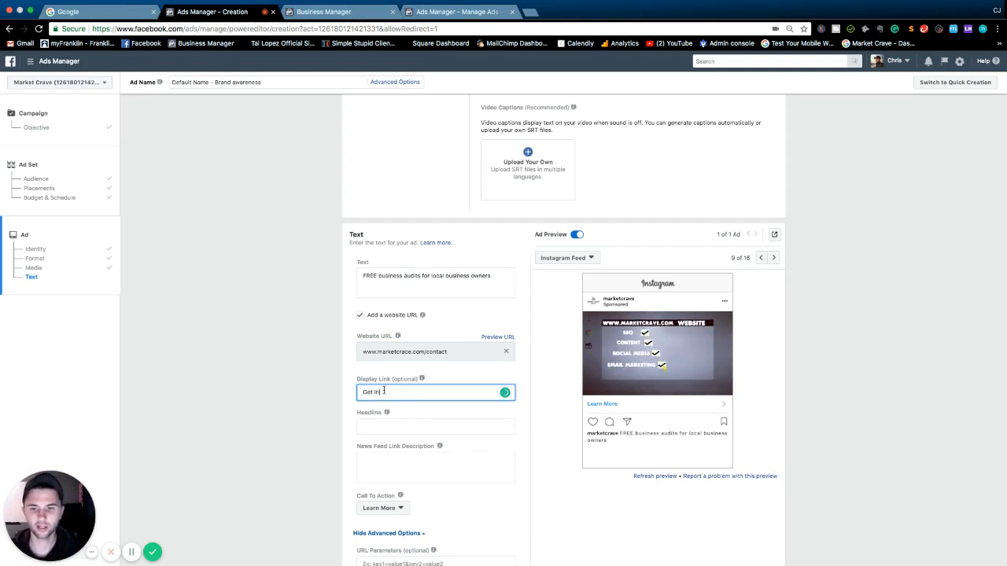
{"action": "type", "text": " T"}
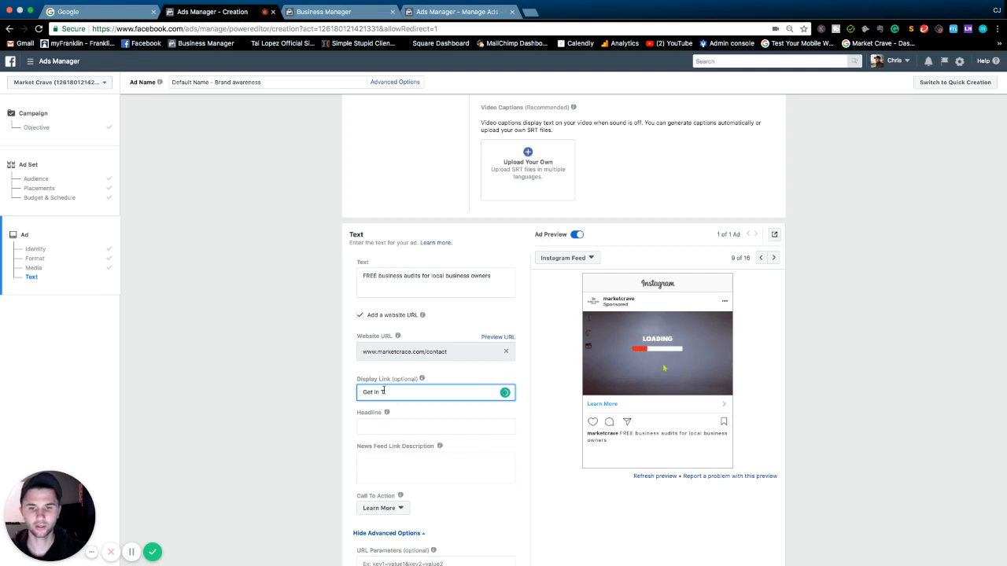
{"action": "type", "text": "oucouch"}
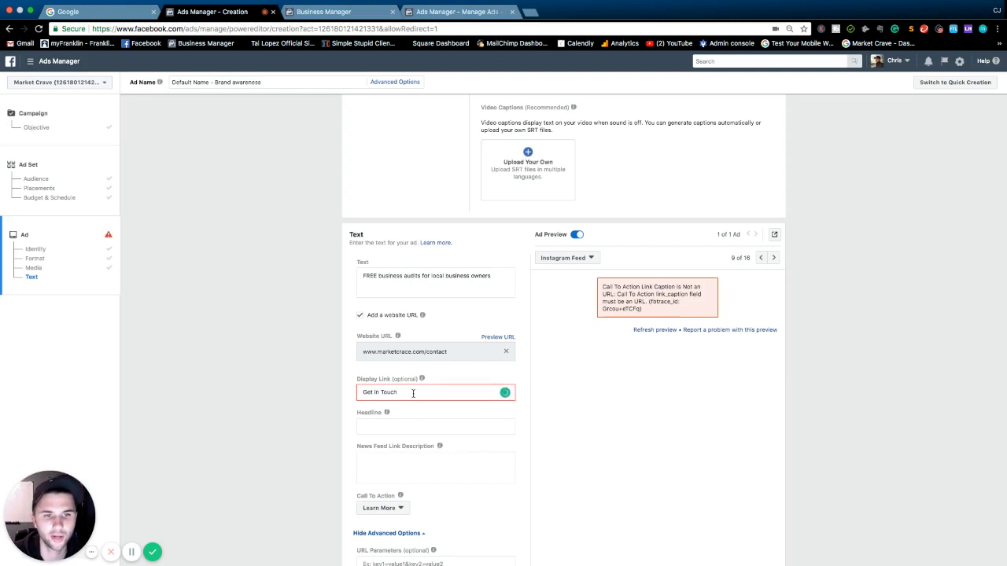
{"action": "left_click_drag", "start_coordinate": [410, 394], "coordinate": [344, 396]}
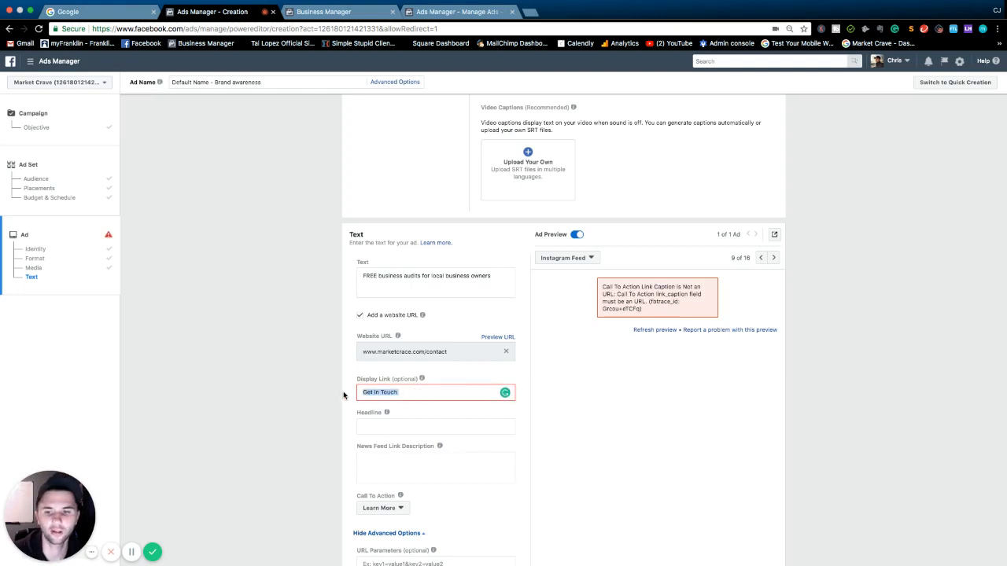
{"action": "key", "text": "BackSpace"}
{"action": "left_click", "coordinate": [377, 436]}
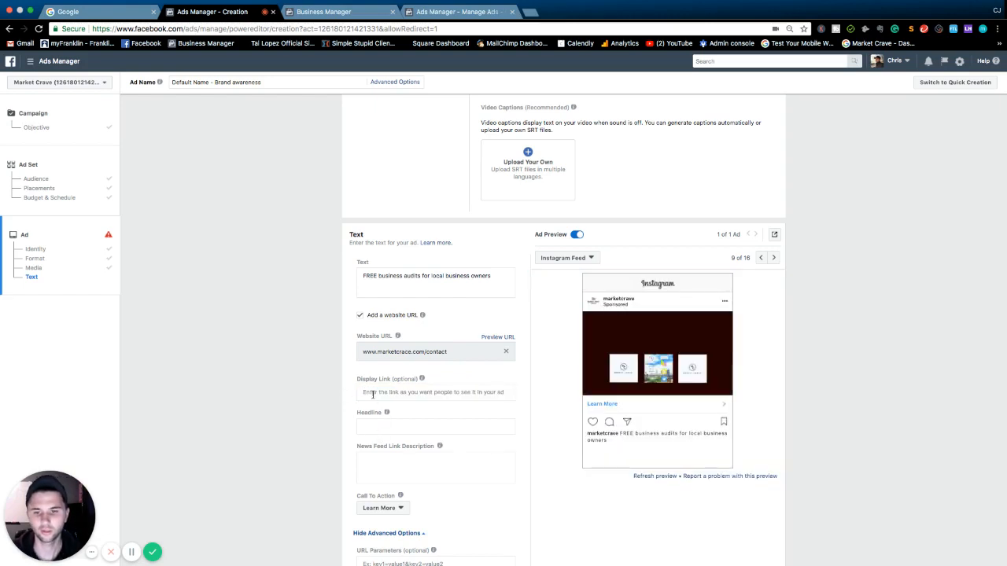
{"action": "left_click", "coordinate": [371, 394]}
{"action": "type", "text": "www."}
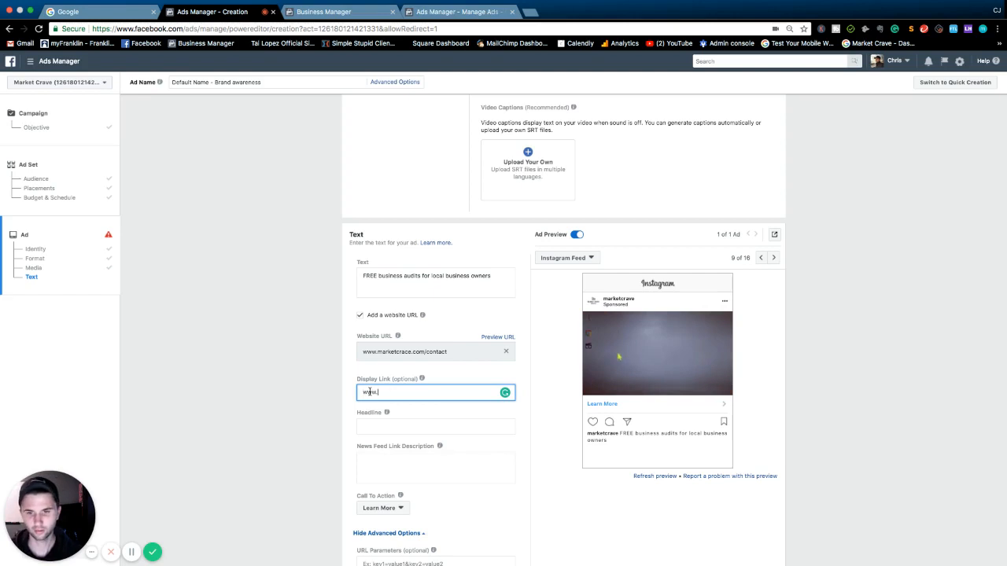
{"action": "type", "text": "marketcrave."}
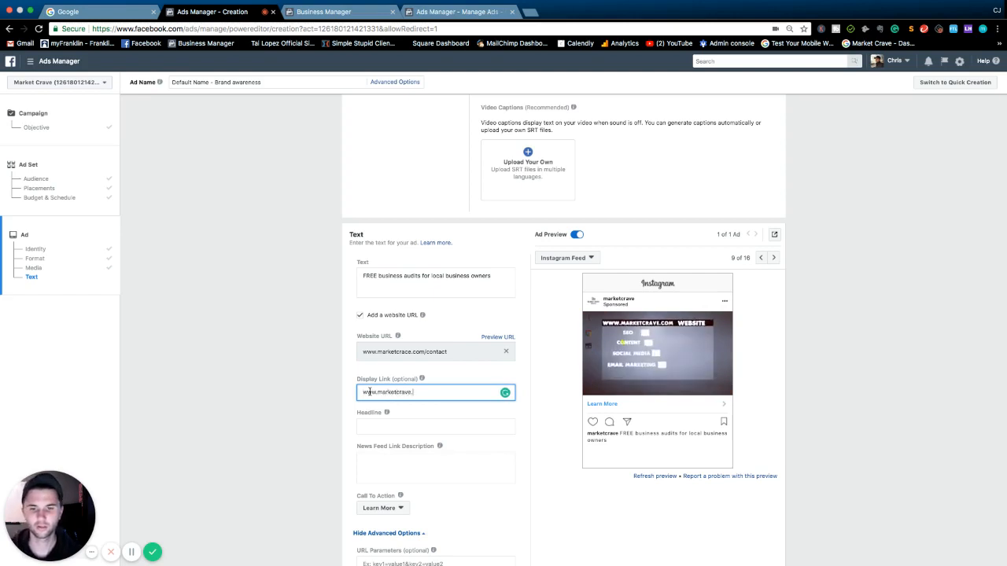
{"action": "type", "text": "com/ciontact"}
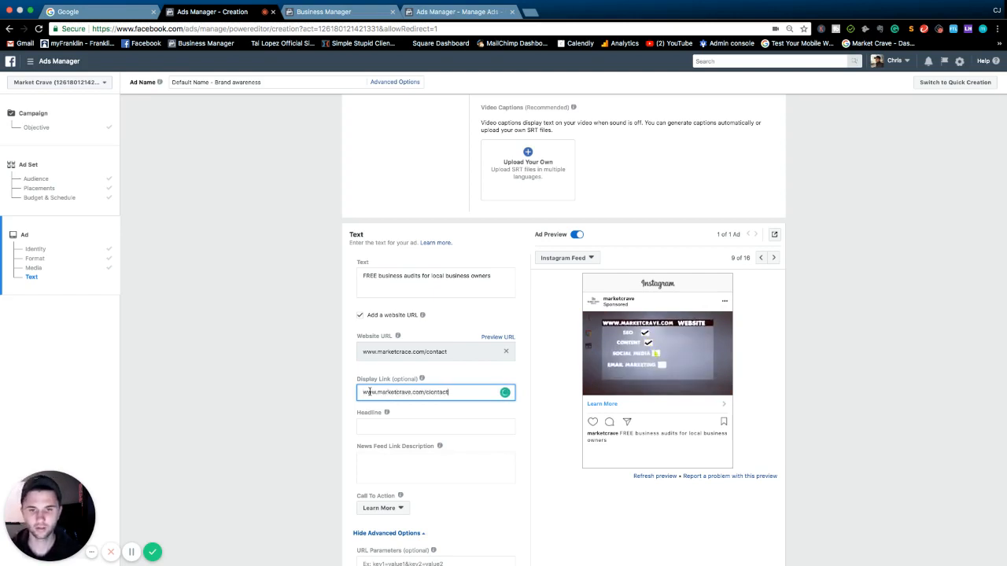
{"action": "key", "text": "BackSpace"}
{"action": "key", "text": "BackSpace"}
{"action": "key", "text": "BackSpace"}
{"action": "key", "text": "BackSpace"}
{"action": "key", "text": "BackSpace"}
{"action": "key", "text": "BackSpace"}
{"action": "key", "text": "BackSpace"}
{"action": "type", "text": "ontact"}
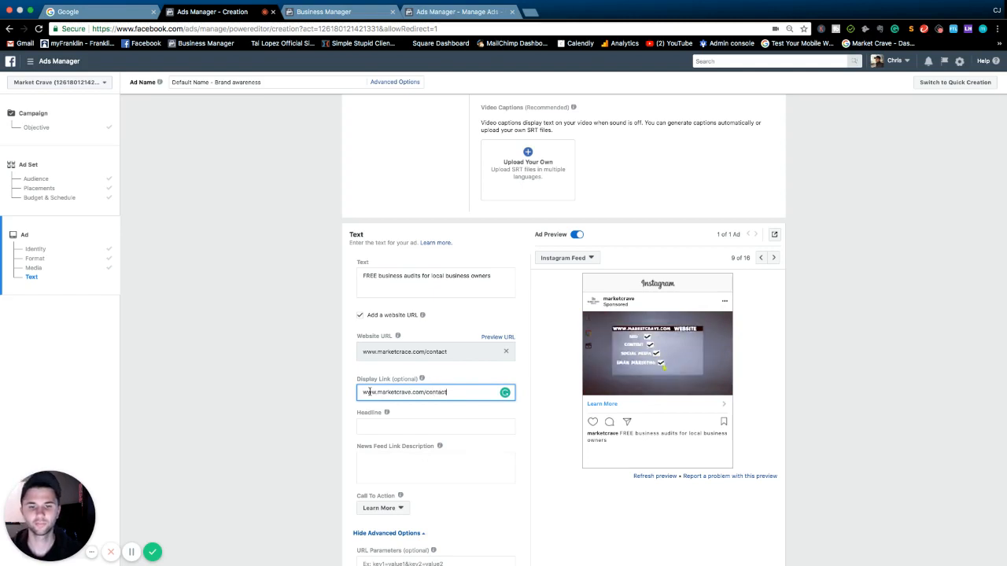
- Enter "Marketing is our crave! What's Yours" as the ad's headline
{"action": "left_click", "coordinate": [372, 426]}
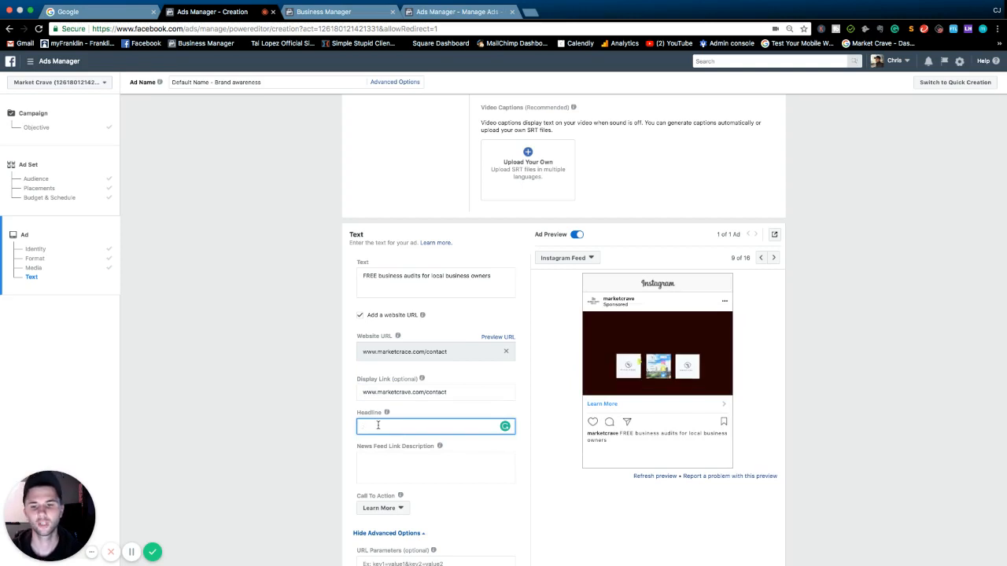
{"action": "type", "text": "Marketing"}
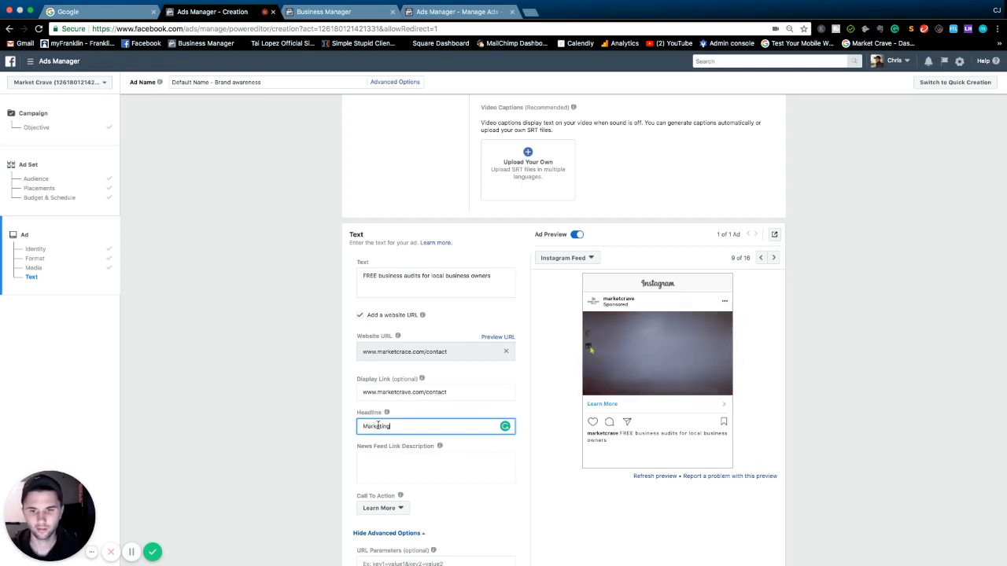
{"action": "type", "text": " is our "}
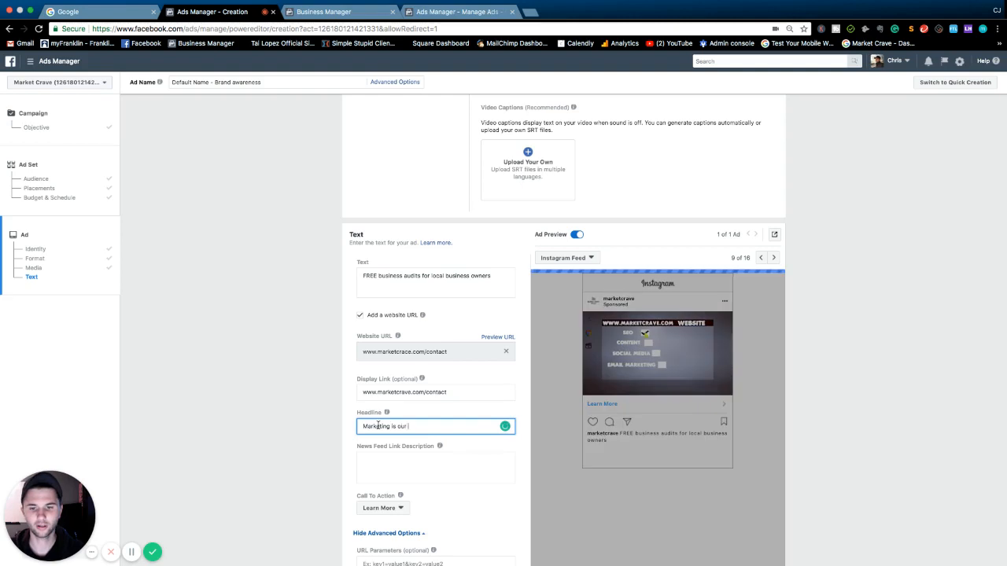
{"action": "type", "text": "crave"}
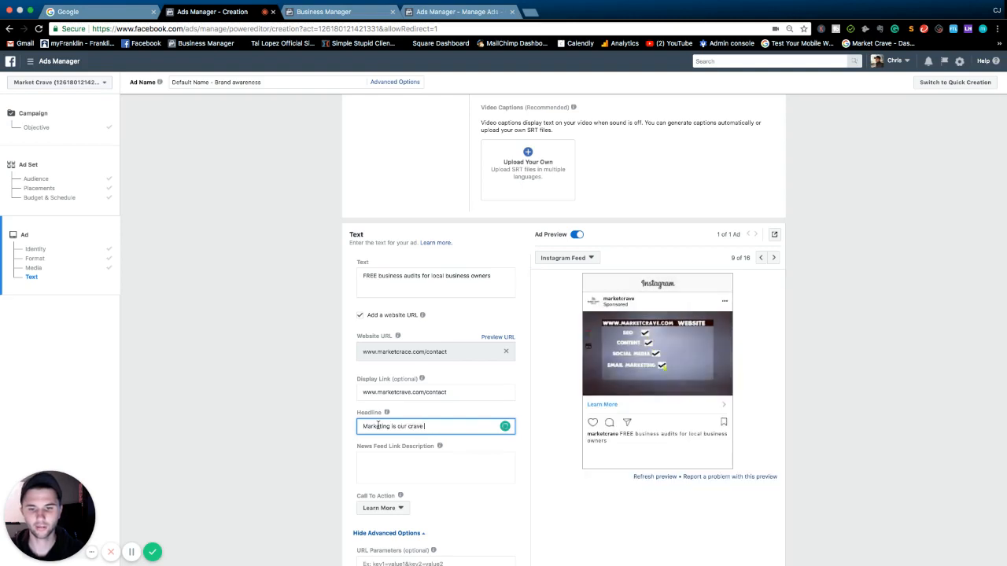
{"action": "type", "text": "! What"}
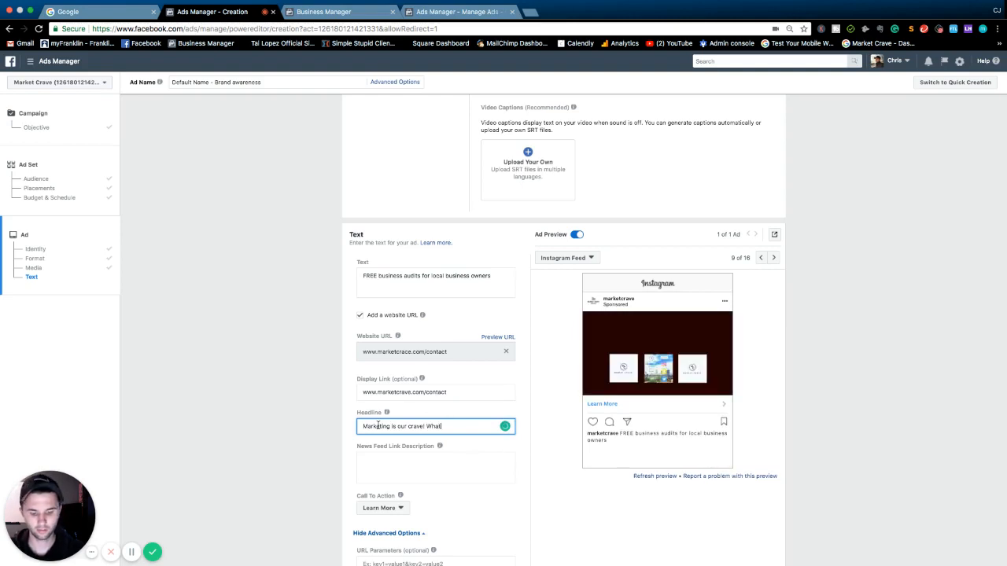
{"action": "type", "text": "'s Y"}
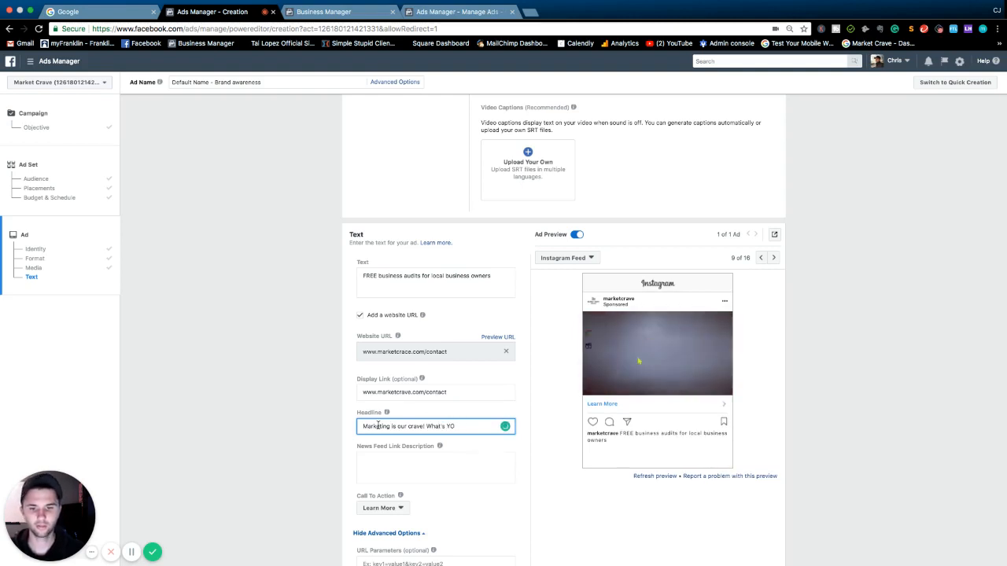
{"action": "type", "text": "ours"}
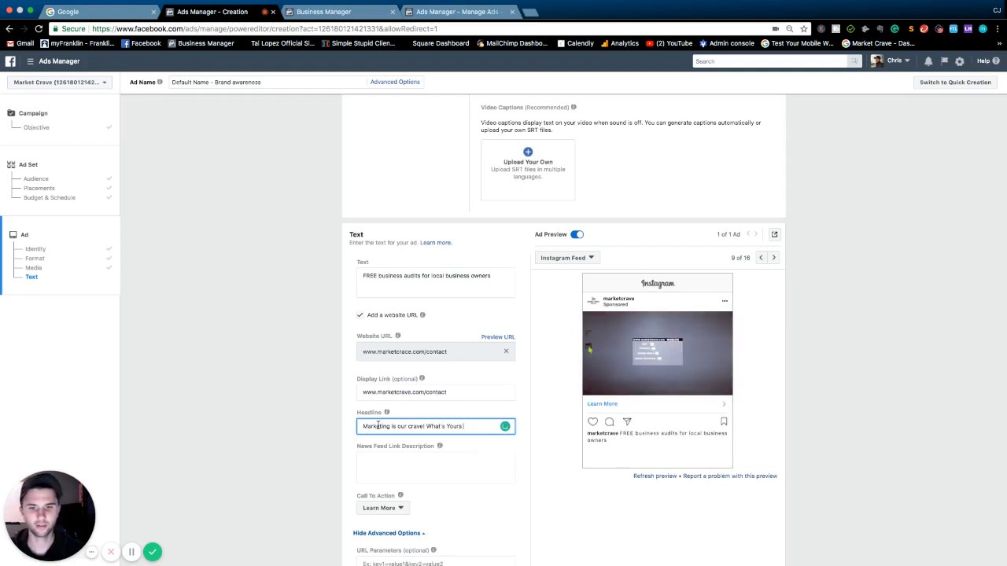
- Leave the News Feed link description empty and set the ad's call to action to Contact Us
{"action": "left_click", "coordinate": [370, 463]}
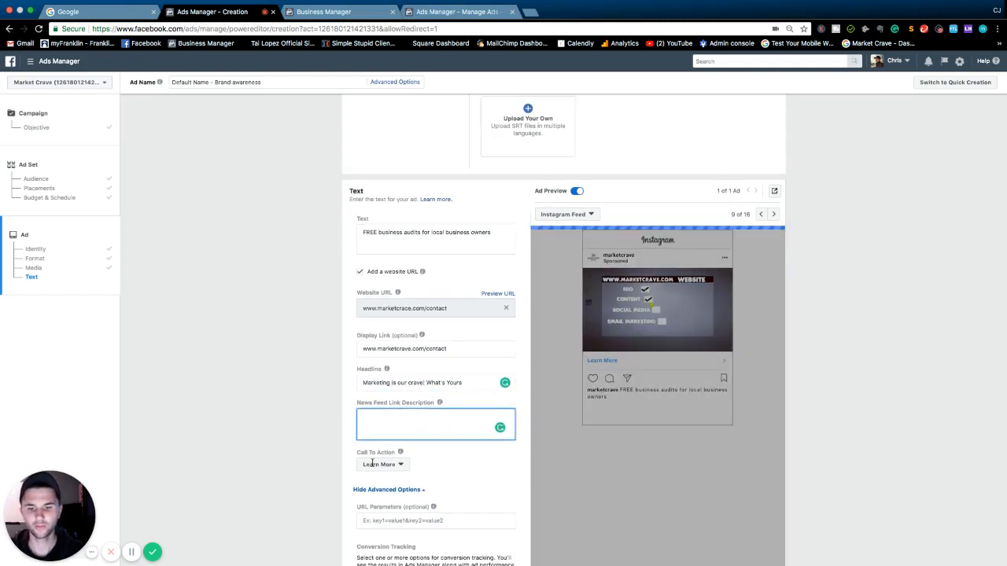
{"action": "scroll", "coordinate": [371, 460], "scroll_direction": "down", "scroll_amount": 2}
{"action": "left_click", "coordinate": [376, 454]}
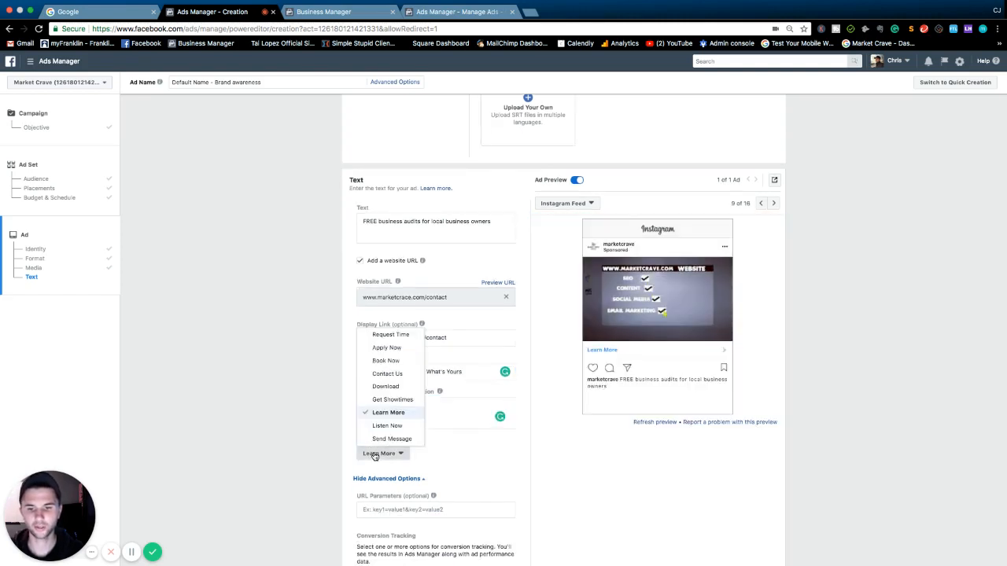
{"action": "left_click", "coordinate": [380, 375]}
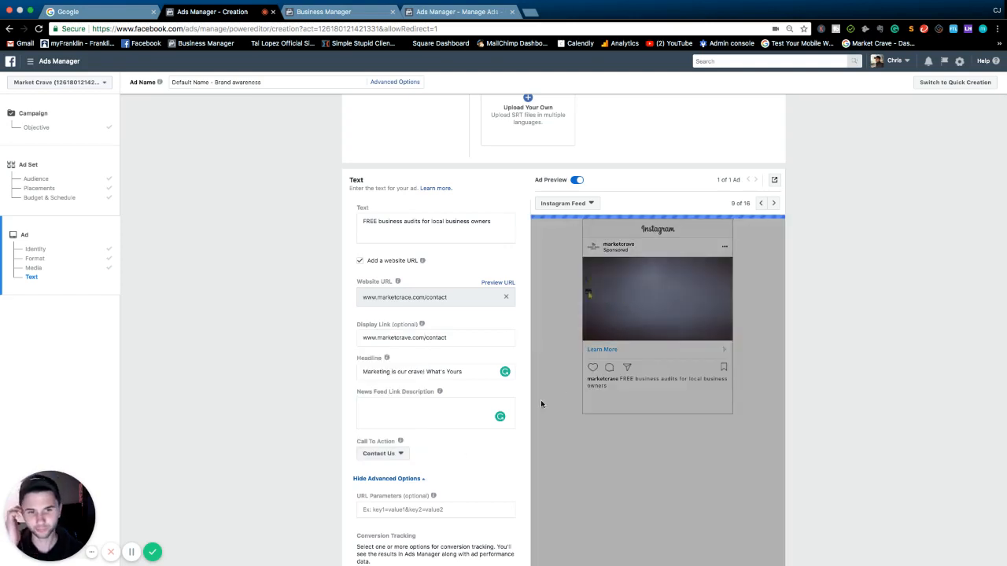
- Try Send Message as the ad's call to action, and switch it back to Contact Us
{"action": "left_click", "coordinate": [397, 453]}
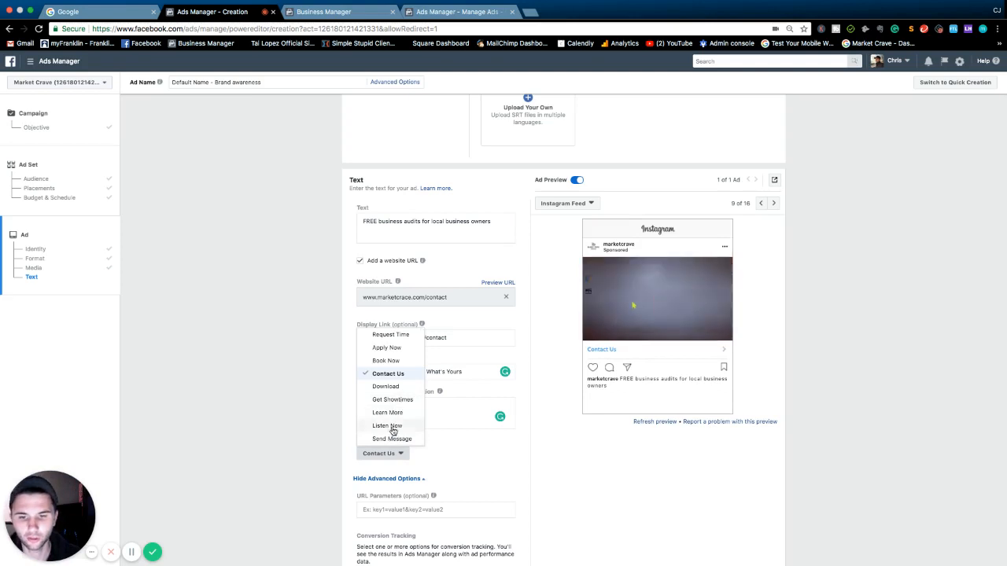
{"action": "left_click", "coordinate": [394, 441]}
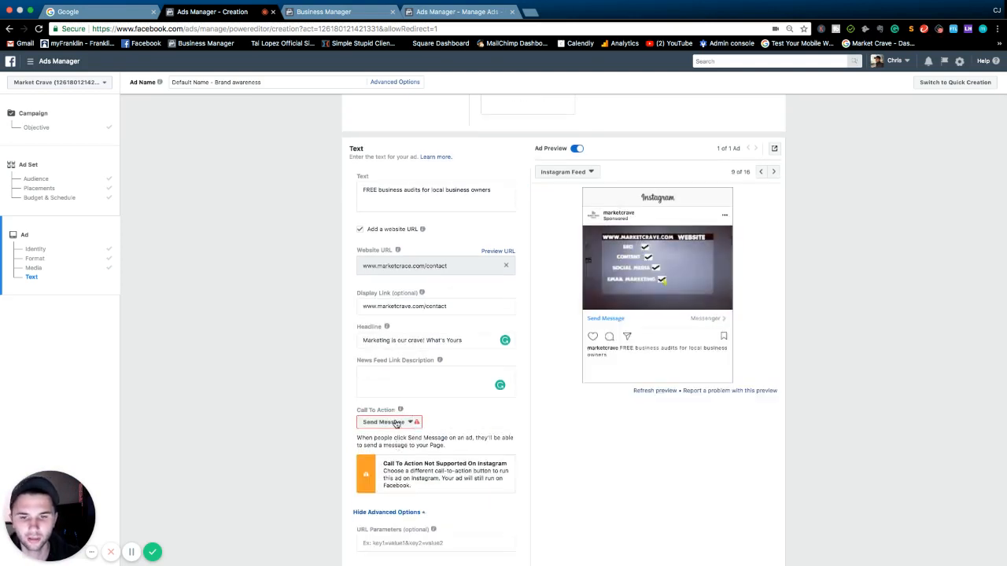
{"action": "scroll", "coordinate": [396, 425], "scroll_direction": "down", "scroll_amount": 2}
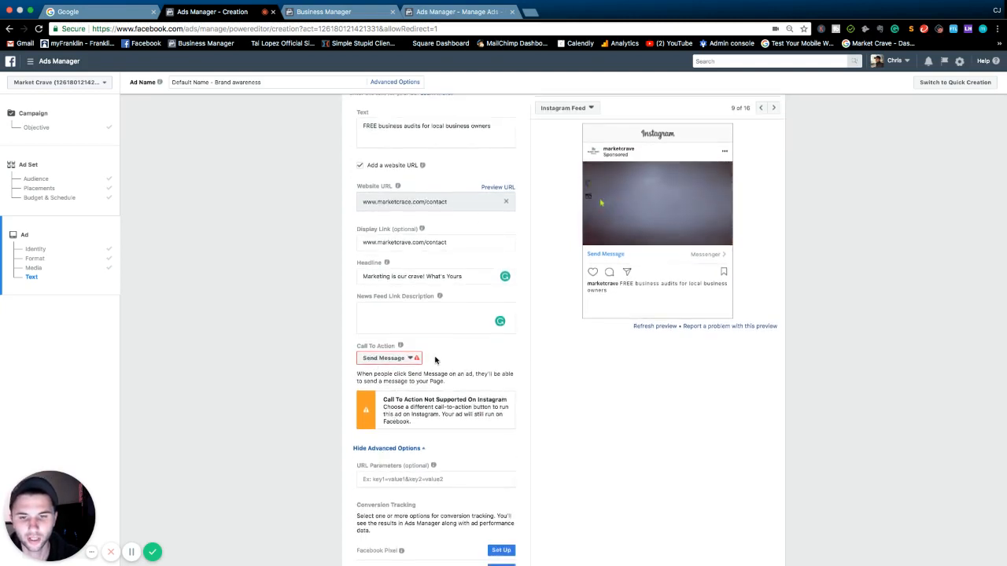
{"action": "left_click", "coordinate": [401, 363]}
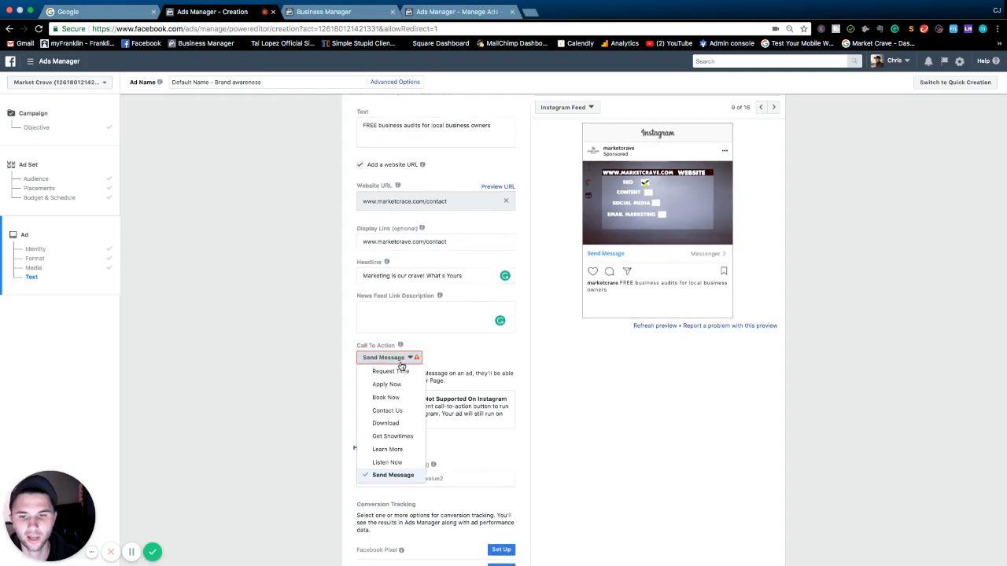
{"action": "left_click", "coordinate": [393, 411]}
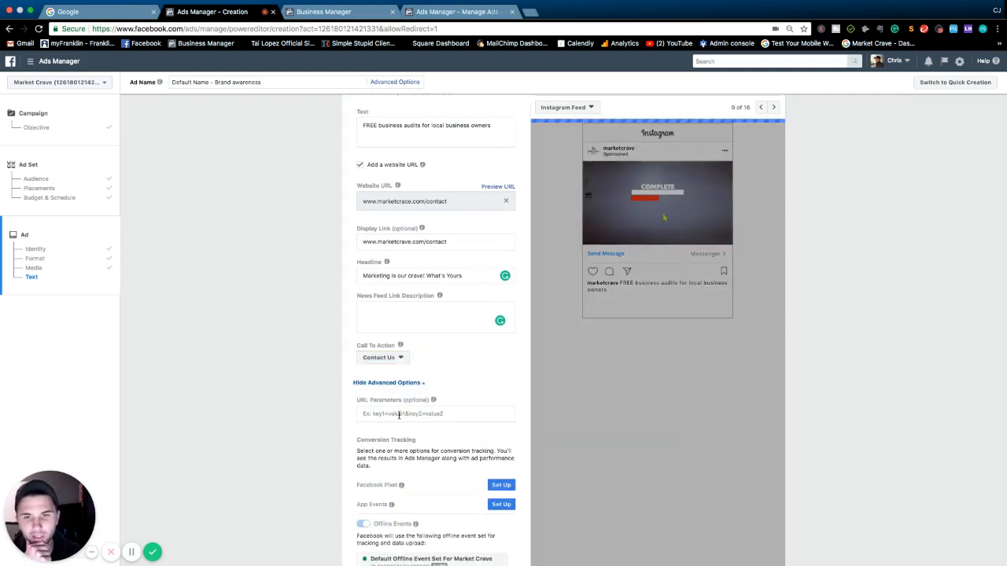
- Read the help for the News Feed link description and preview the ad in the Feature Phone and Mobile News Feed placements
{"action": "left_click", "coordinate": [402, 313]}
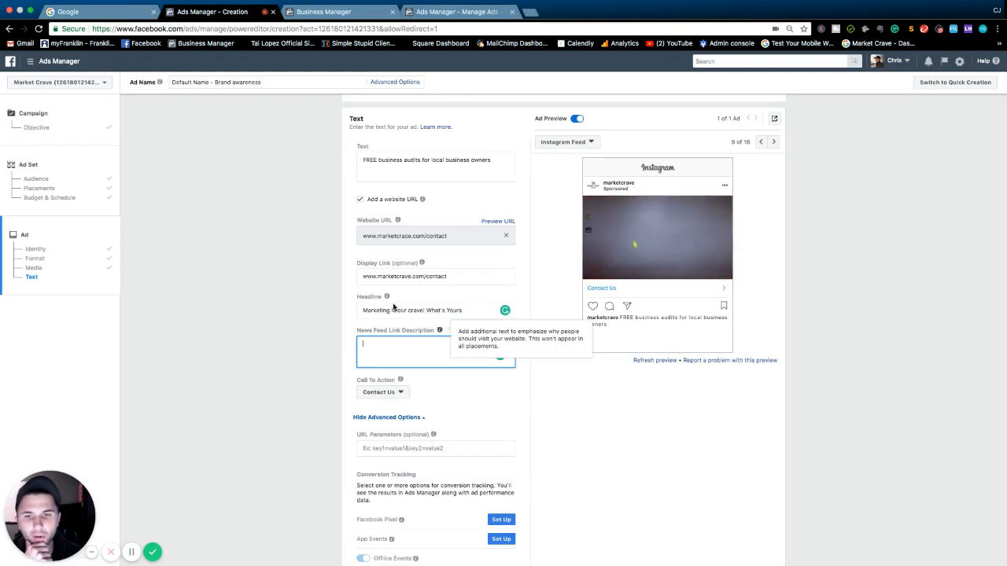
{"action": "mouse_move", "coordinate": [440, 331]}
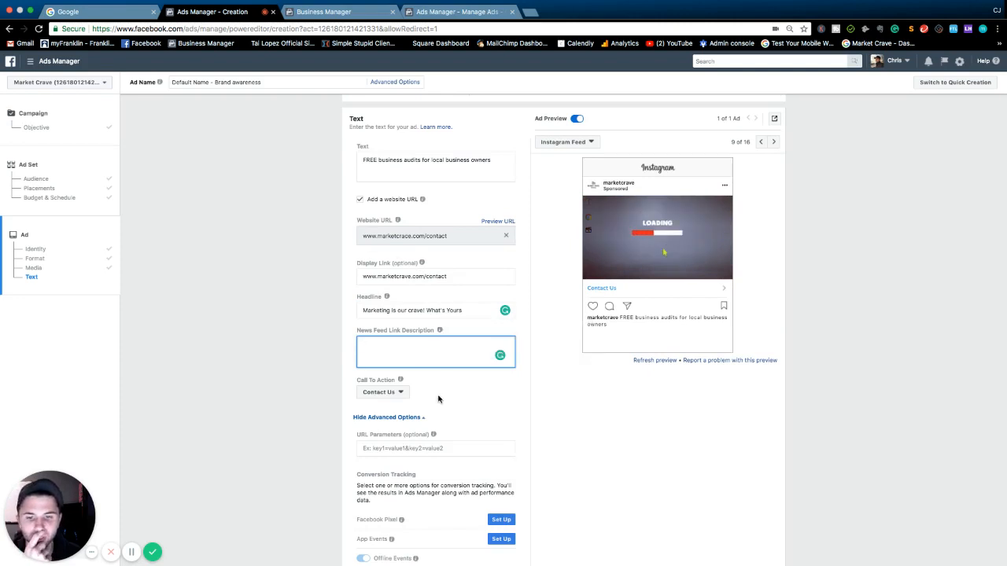
{"action": "left_click", "coordinate": [591, 142]}
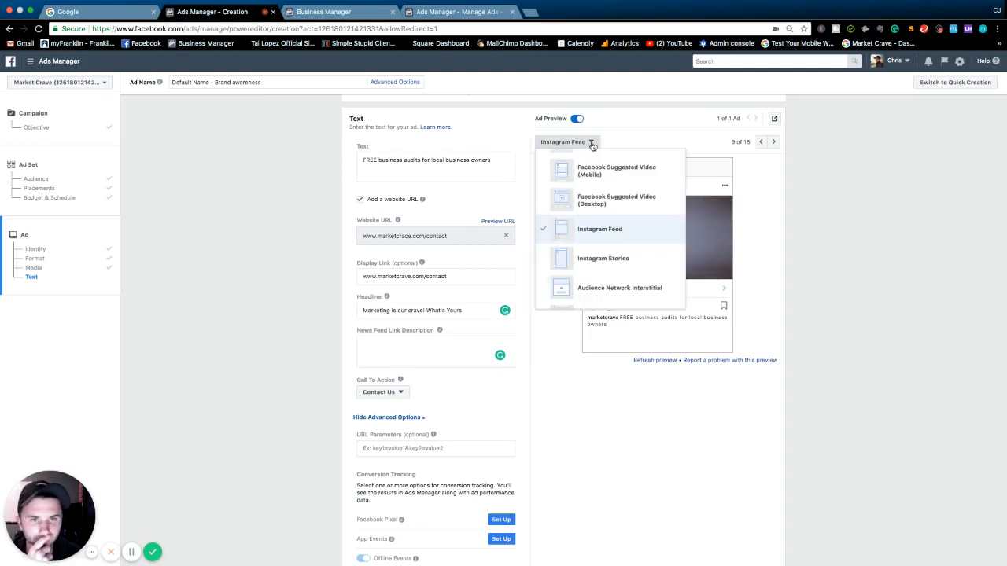
{"action": "scroll", "coordinate": [584, 184], "scroll_direction": "up", "scroll_amount": 2}
{"action": "left_click", "coordinate": [587, 192]}
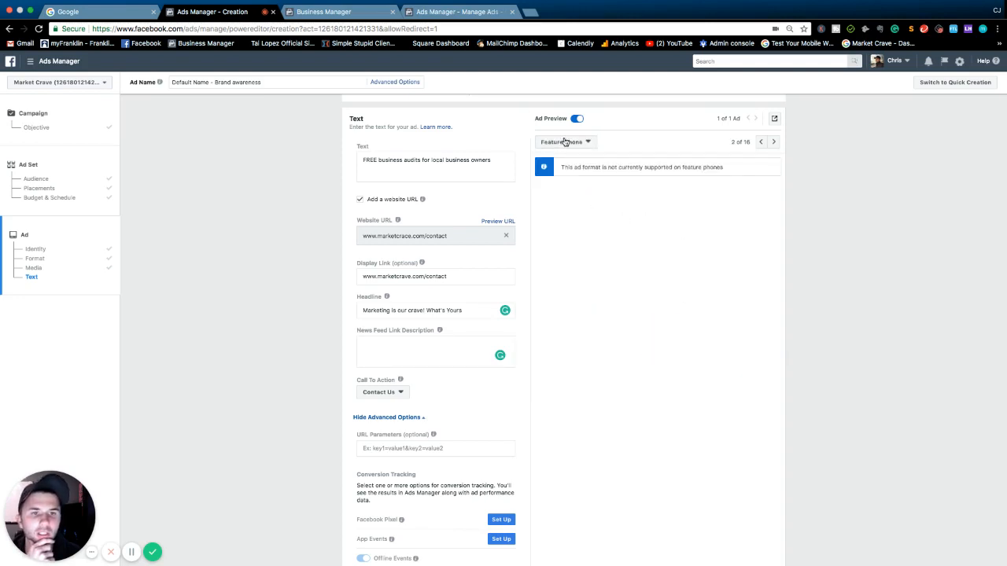
{"action": "left_click", "coordinate": [564, 141]}
{"action": "left_click", "coordinate": [581, 167]}
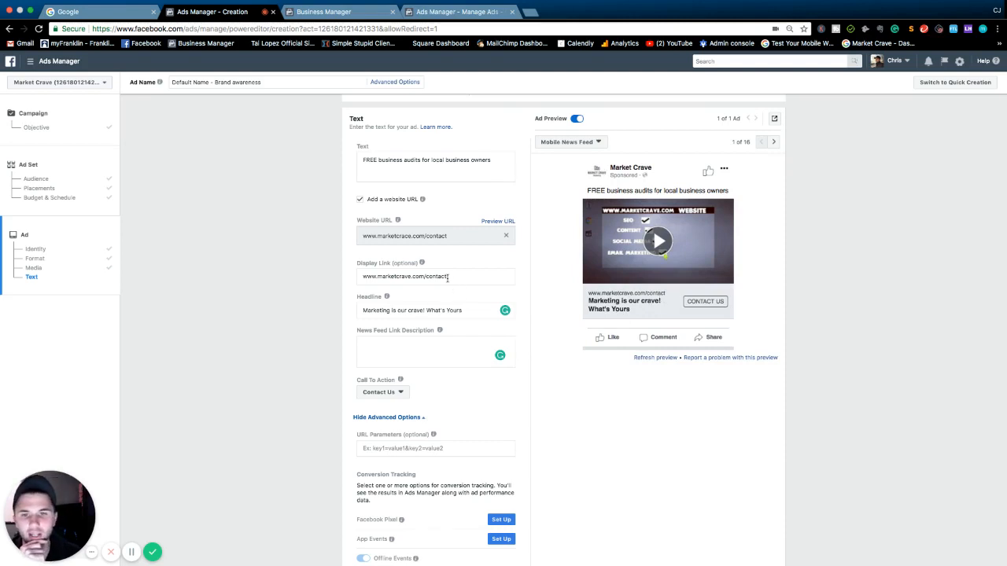
- Remove the display link from the ad and check the Mobile News Feed preview without it
{"action": "left_click_drag", "start_coordinate": [457, 278], "coordinate": [329, 282]}
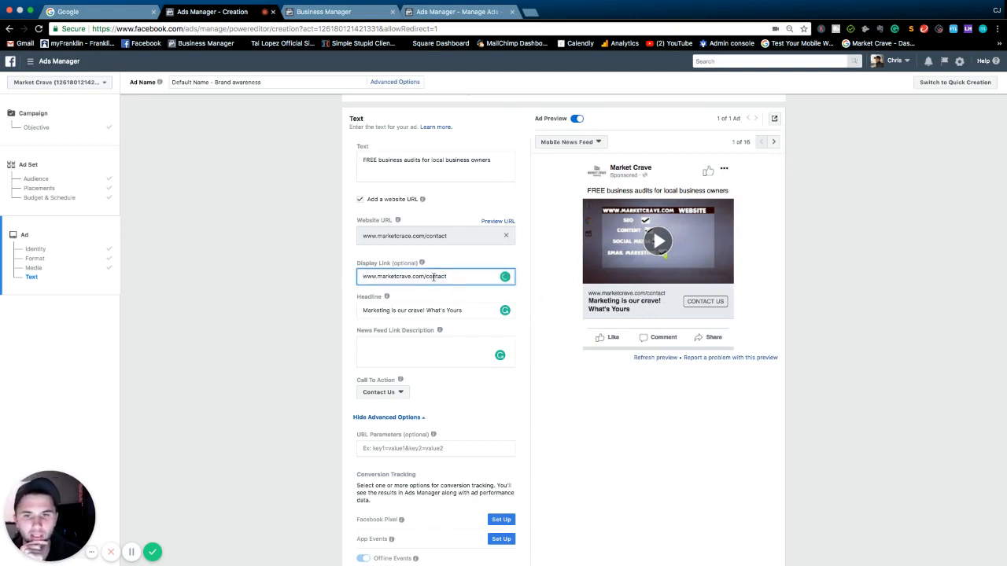
{"action": "left_click_drag", "start_coordinate": [449, 276], "coordinate": [354, 280]}
{"action": "key", "text": "BackSpace"}
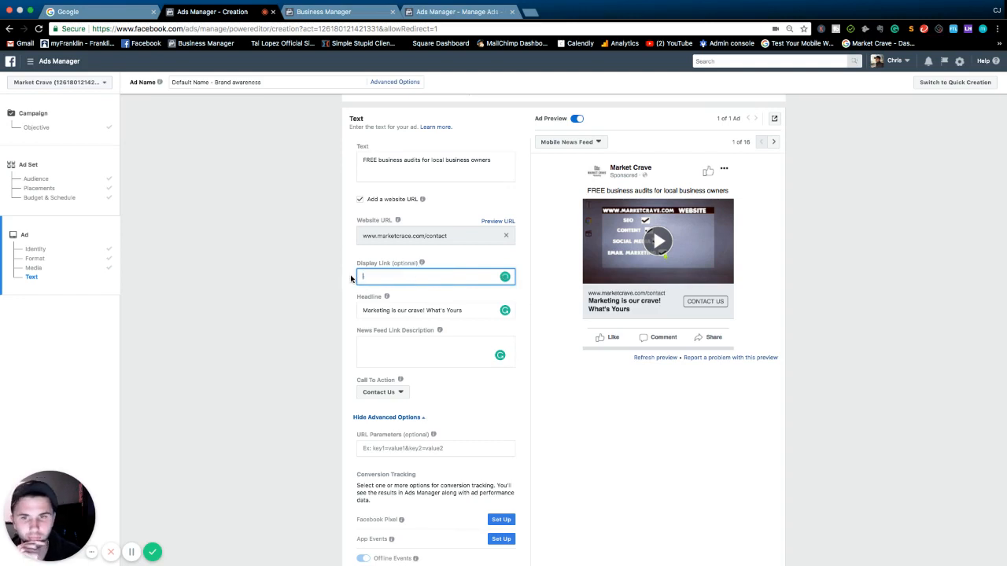
{"action": "left_click", "coordinate": [592, 291]}
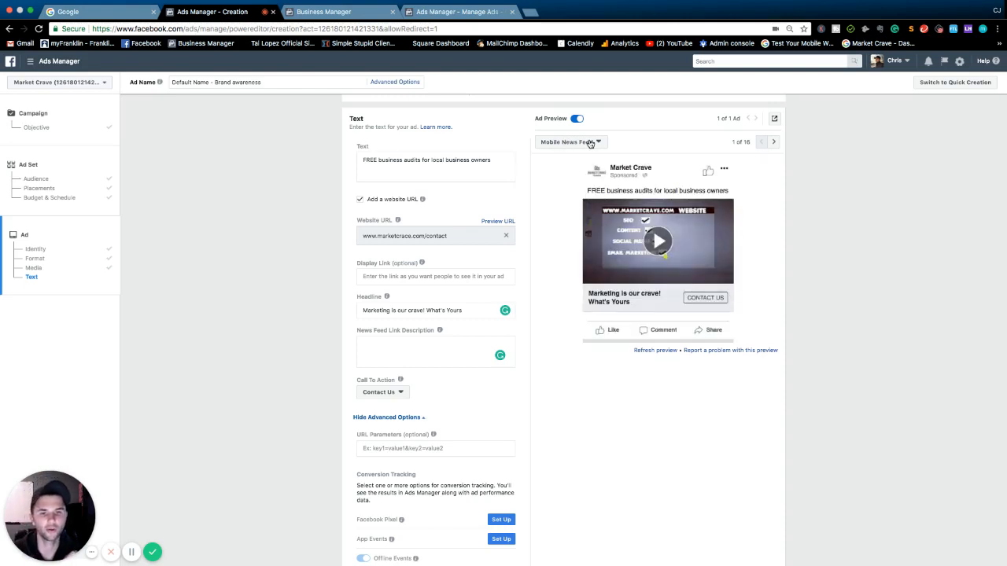
- Complete the ad headline with a question mark so it reads "Marketing is our crave! What's Yours?"
{"action": "left_click", "coordinate": [464, 309]}
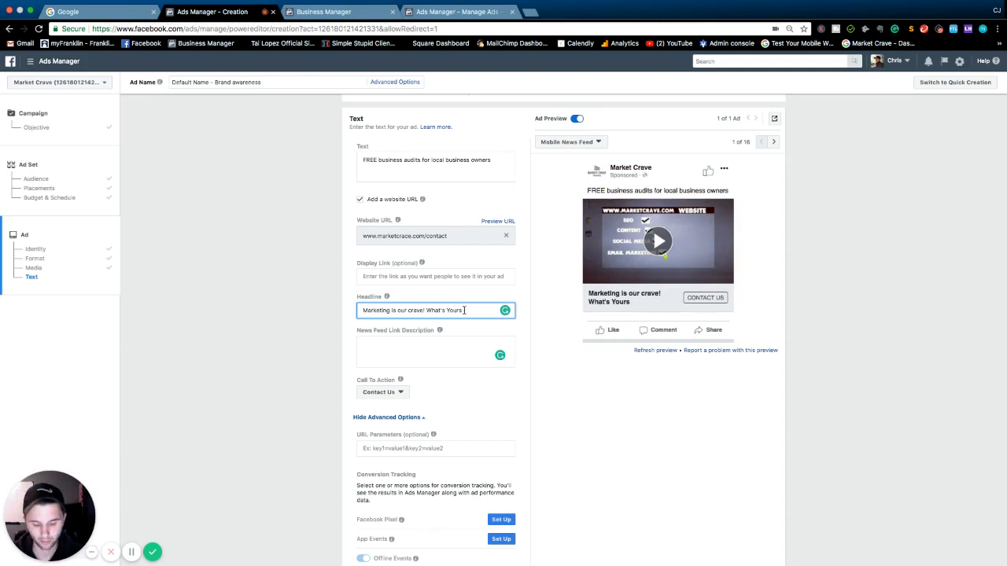
{"action": "type", "text": "?"}
{"action": "left_click", "coordinate": [427, 343]}
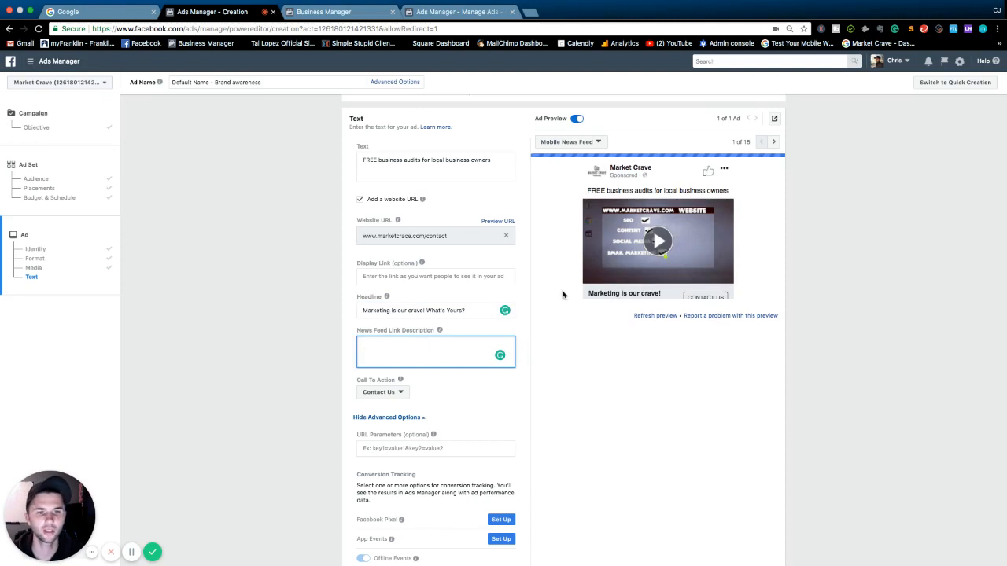
- Preview the ad in the Desktop News Feed placement and return the preview to Mobile News Feed
{"action": "left_click", "coordinate": [590, 142]}
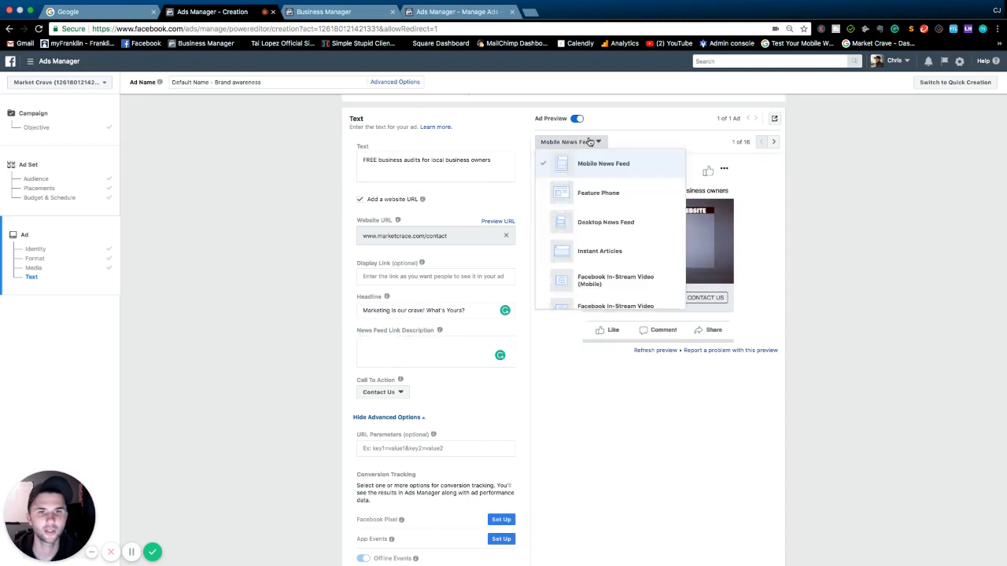
{"action": "left_click", "coordinate": [591, 221]}
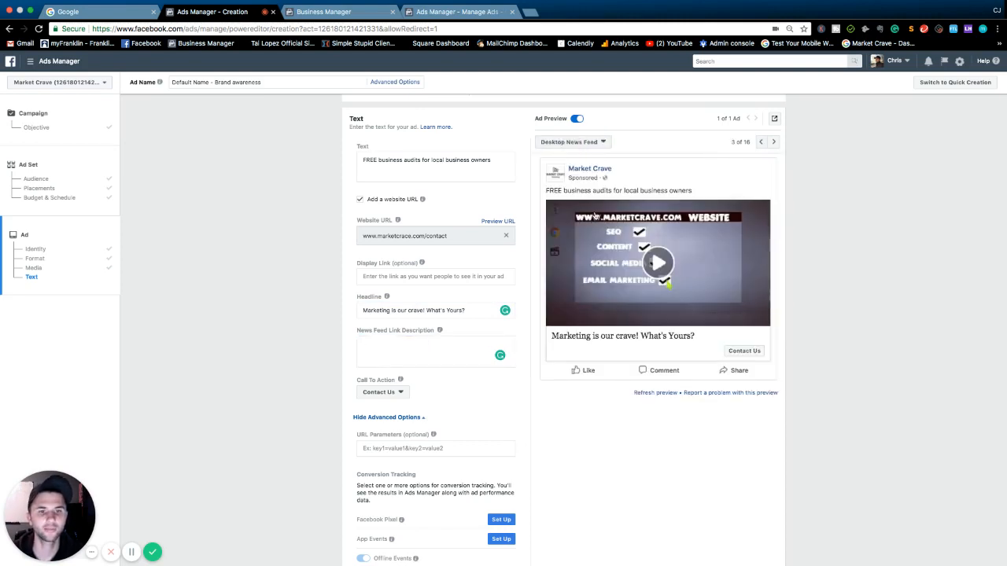
{"action": "left_click", "coordinate": [578, 144]}
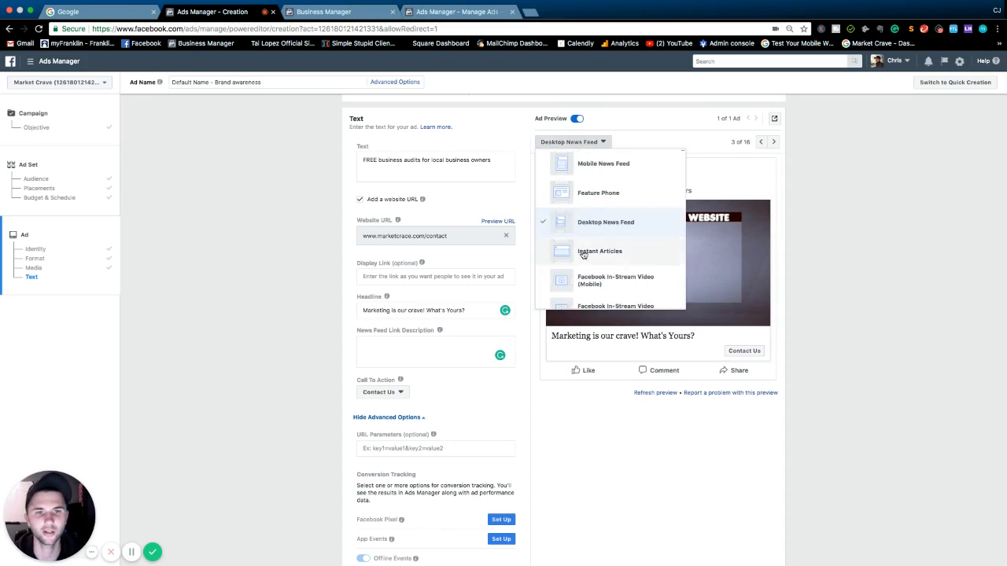
{"action": "left_click", "coordinate": [601, 164]}
- Confirm the finished brand awareness campaign to submit it, without requesting a manual review of the ad image text
{"action": "scroll", "coordinate": [566, 436], "scroll_direction": "down", "scroll_amount": 5}
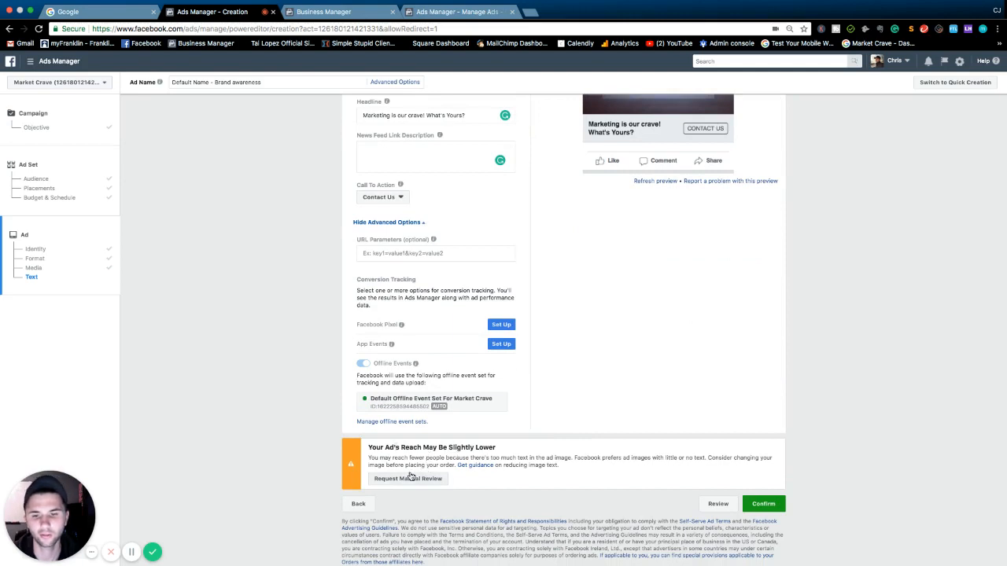
{"action": "left_click", "coordinate": [762, 505]}
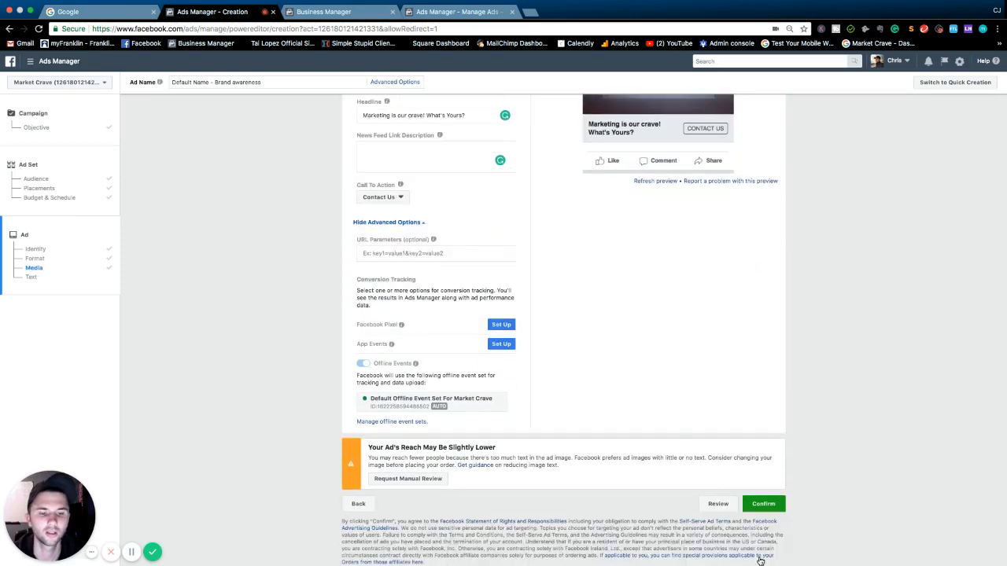
{"action": "left_click", "coordinate": [761, 504]}
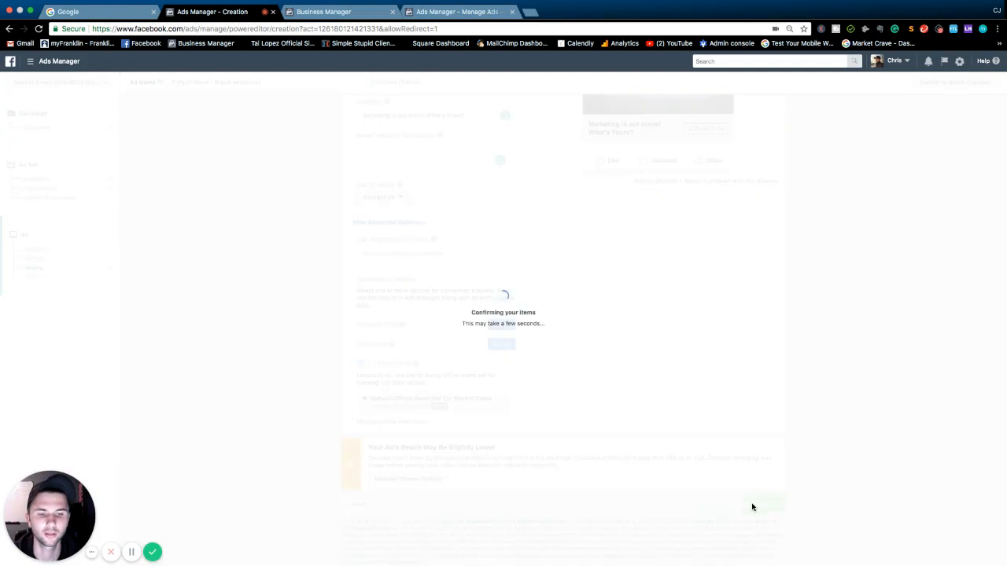